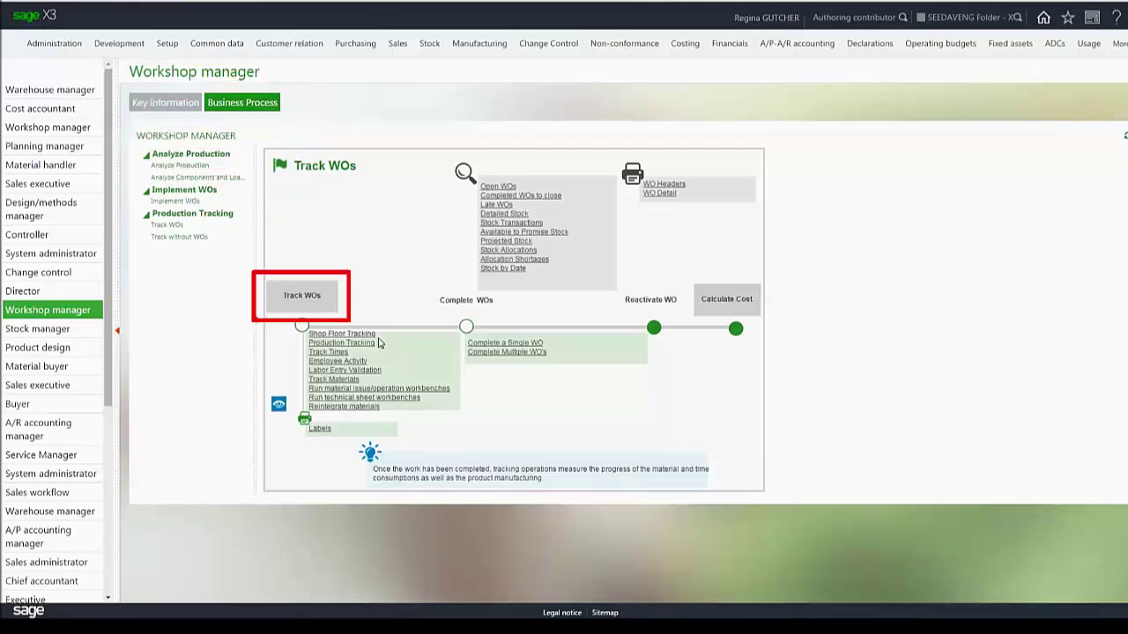
- Open Shop floor tracking in production tracking, enter the employee ID and site NA021, and clock the employee in
click(462, 50)
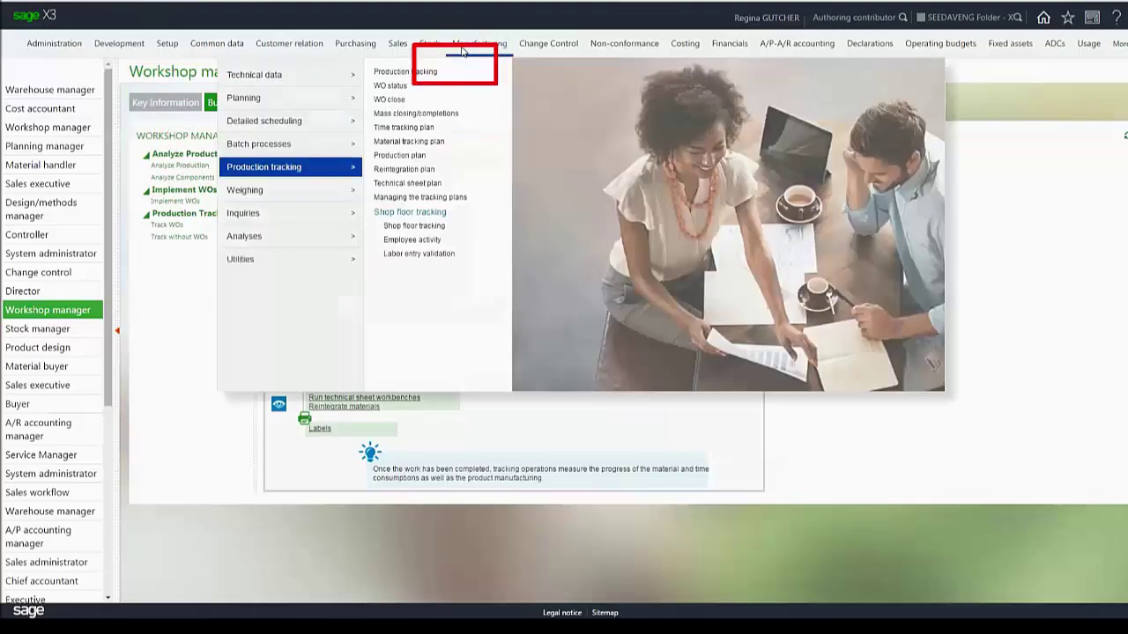
click(388, 212)
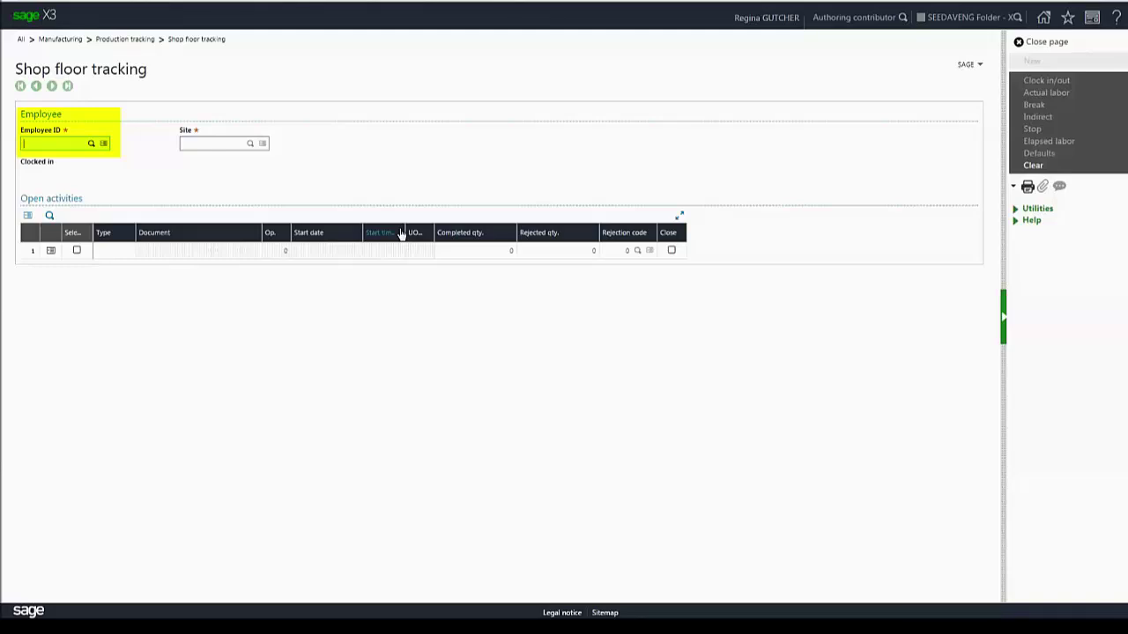
text(1040)
key(Tab)
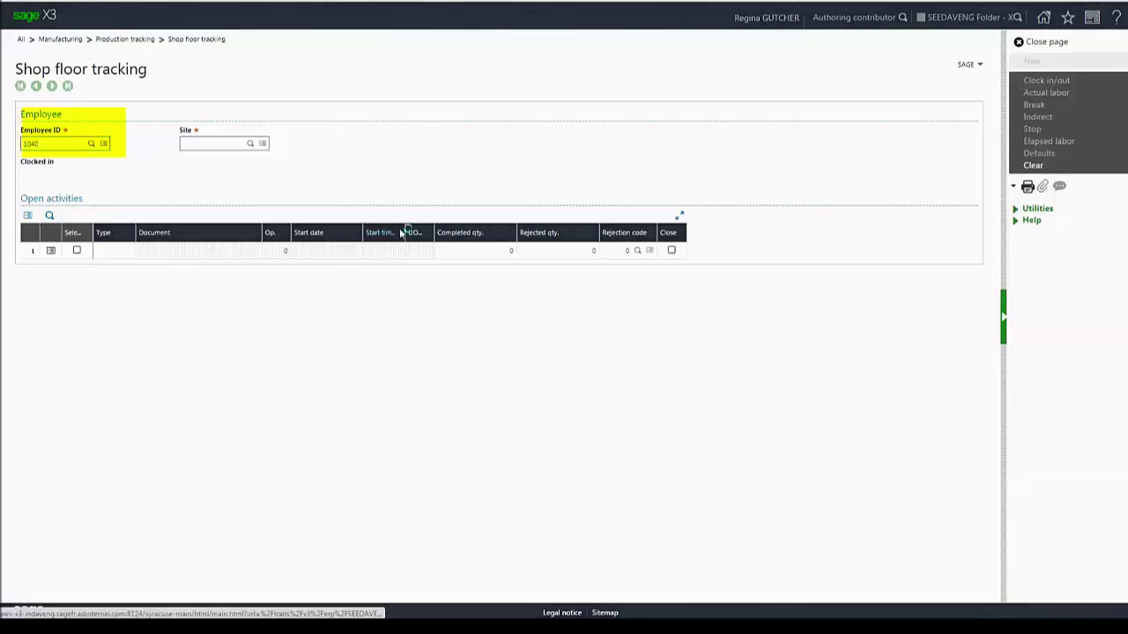
text(NA)
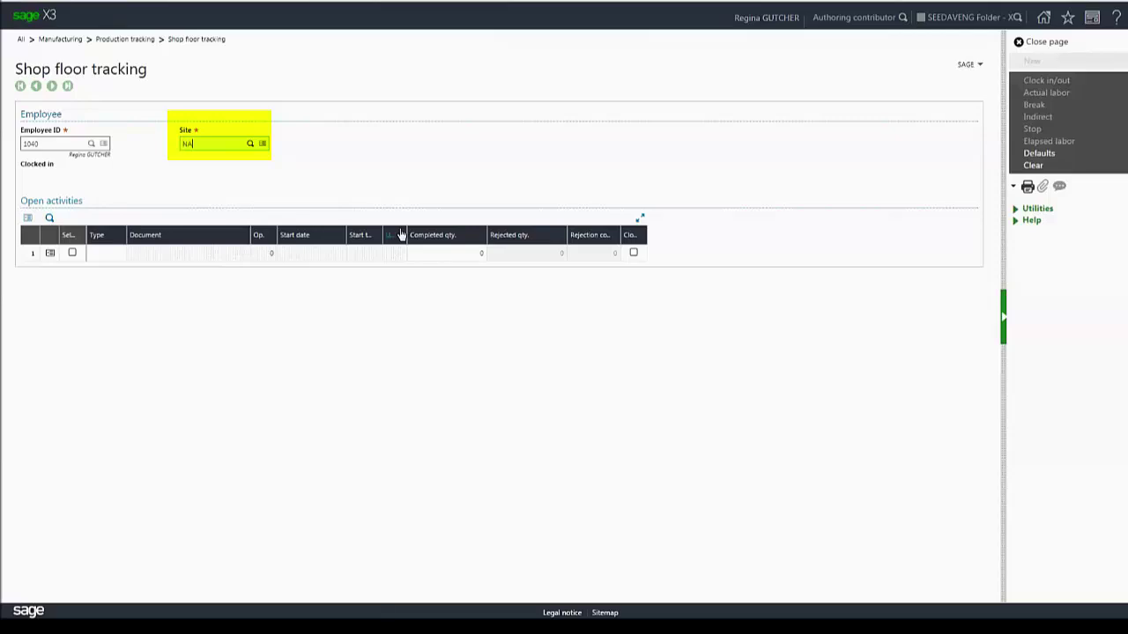
text(021)
key(Tab)
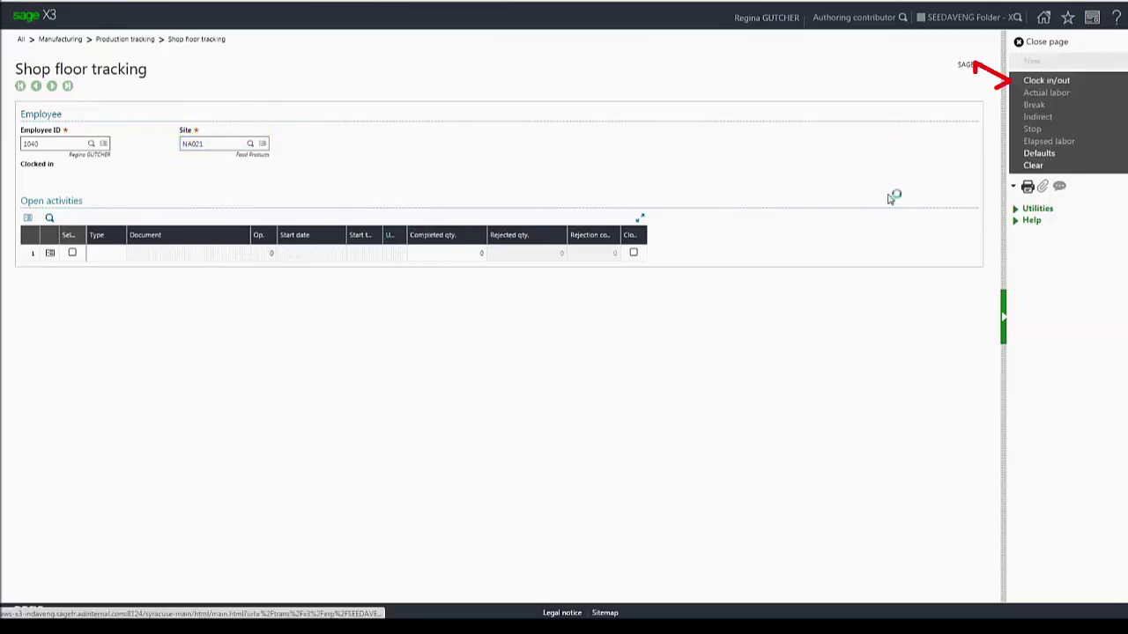
click(1045, 80)
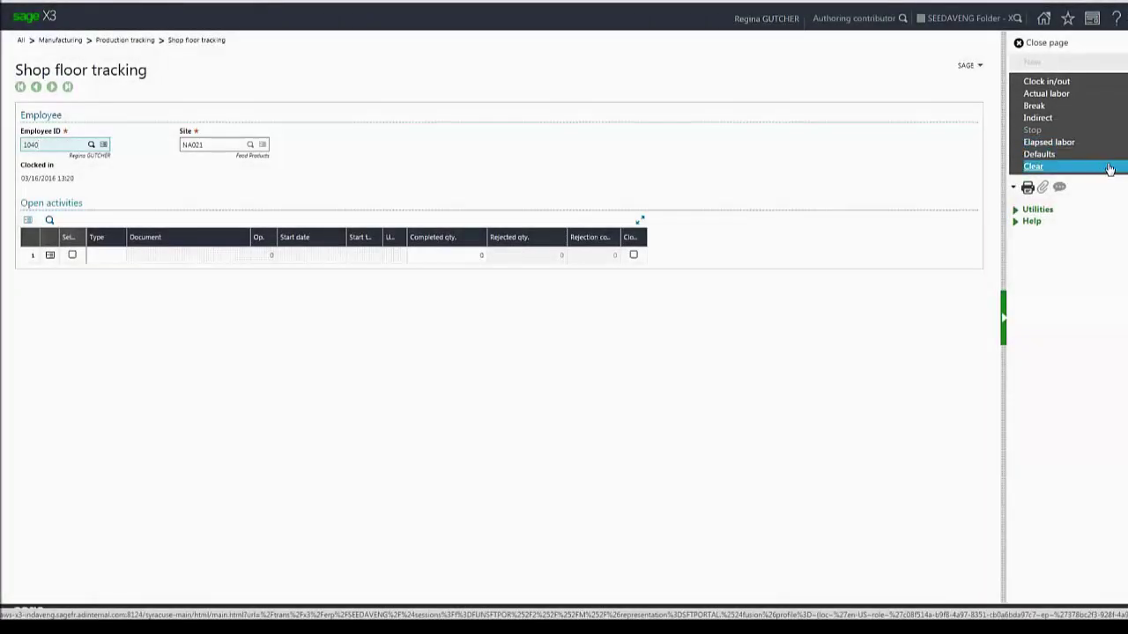
- Open actual labor entry for the clocked-in employee and filter the activities by work center MAC036
click(1043, 93)
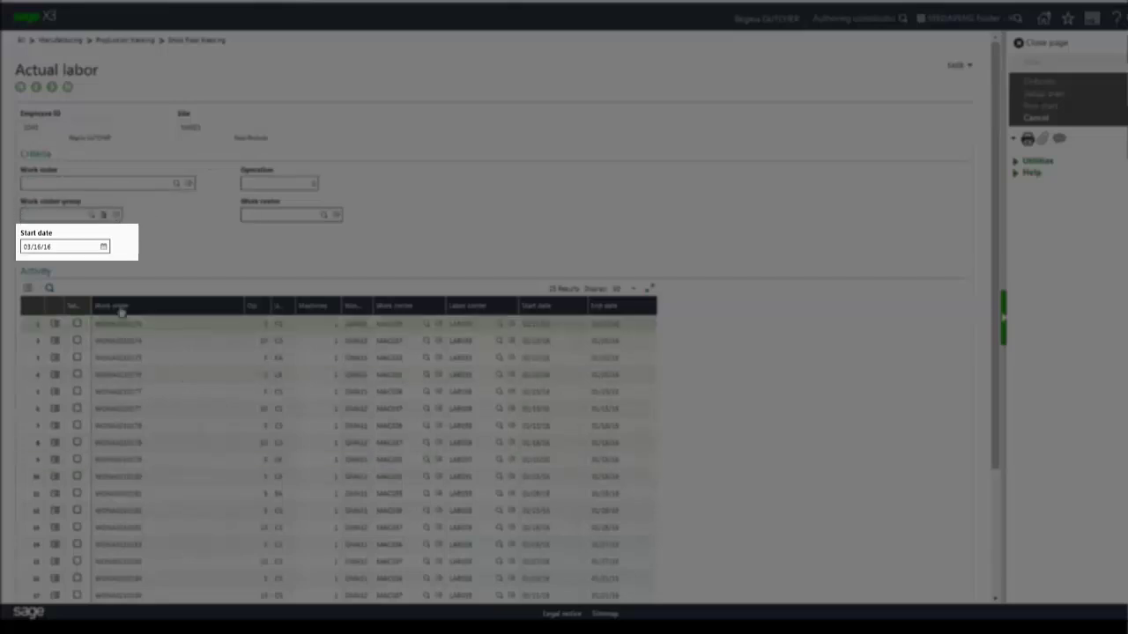
click(79, 244)
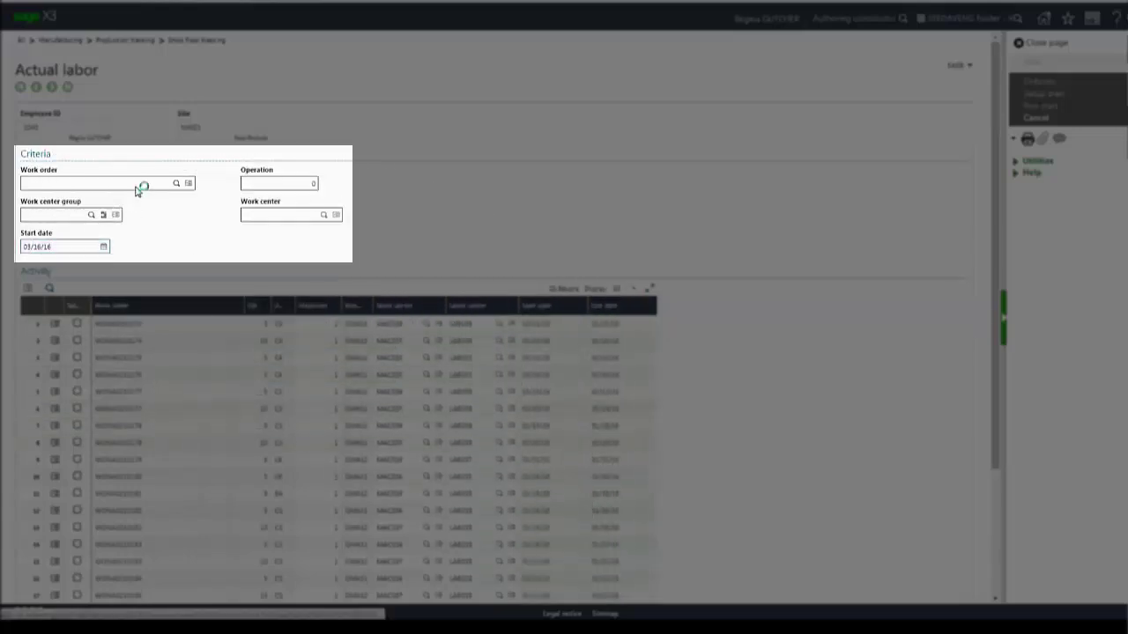
click(137, 186)
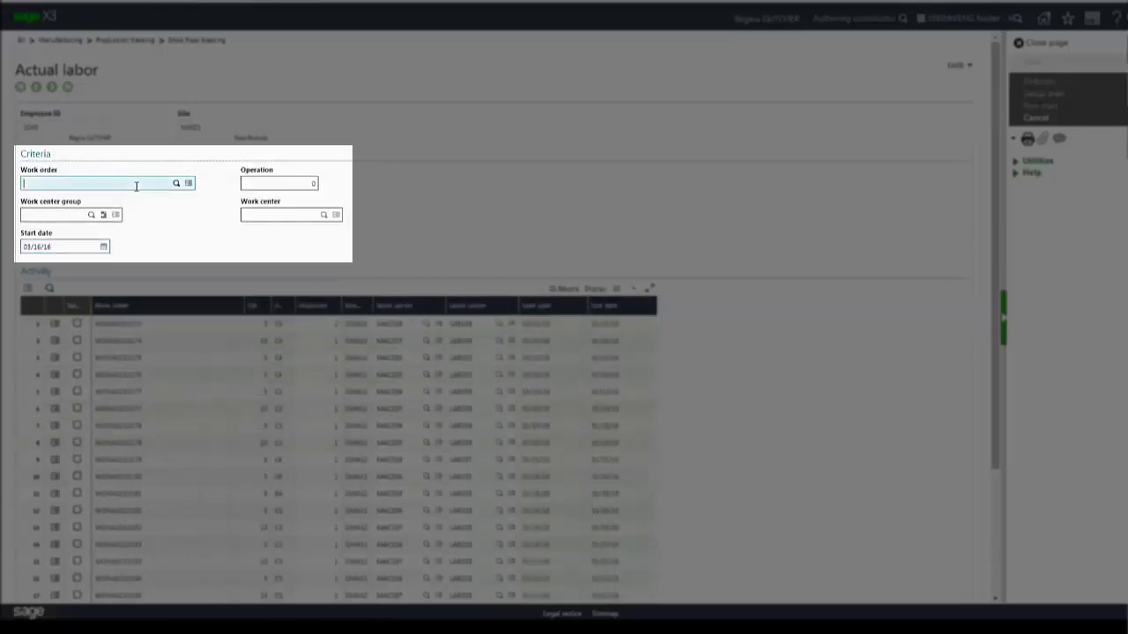
click(273, 183)
click(75, 215)
click(288, 219)
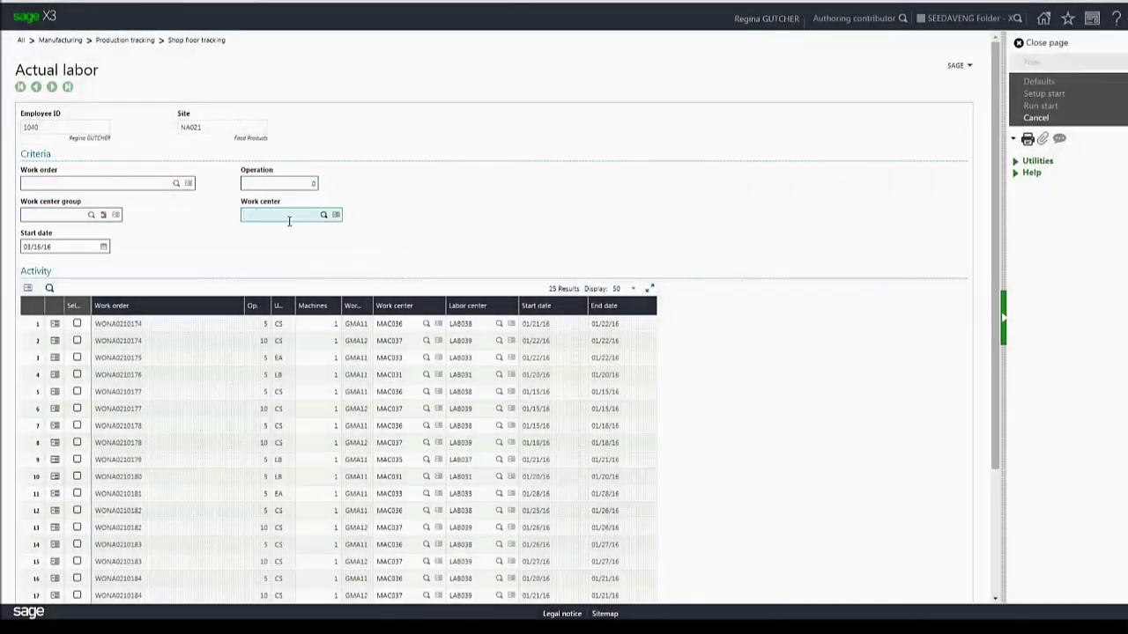
click(59, 215)
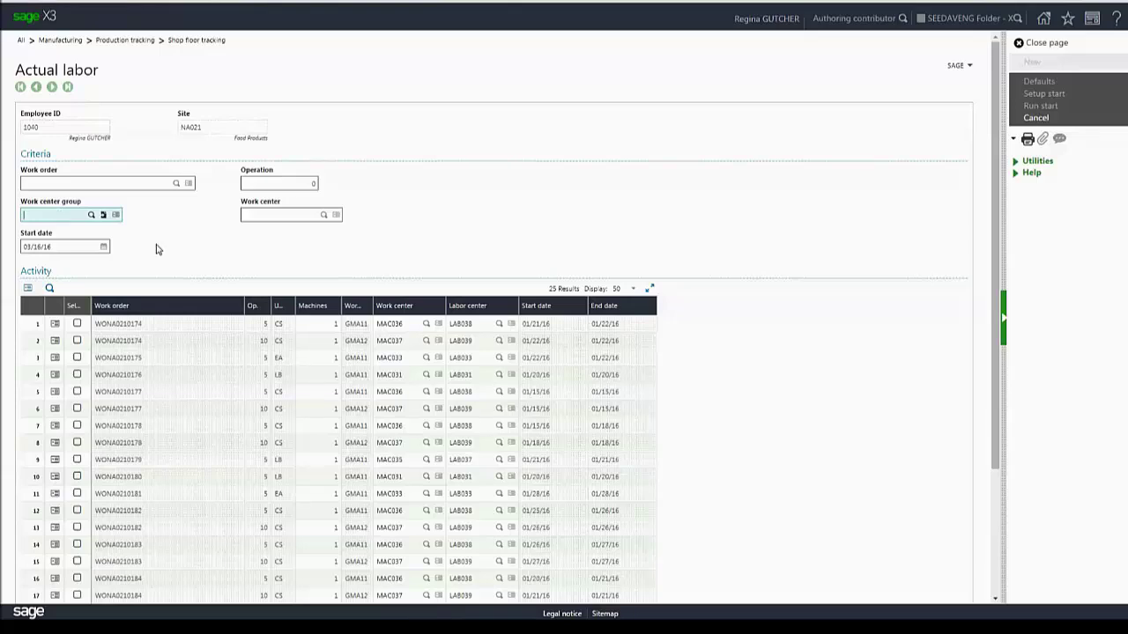
click(258, 214)
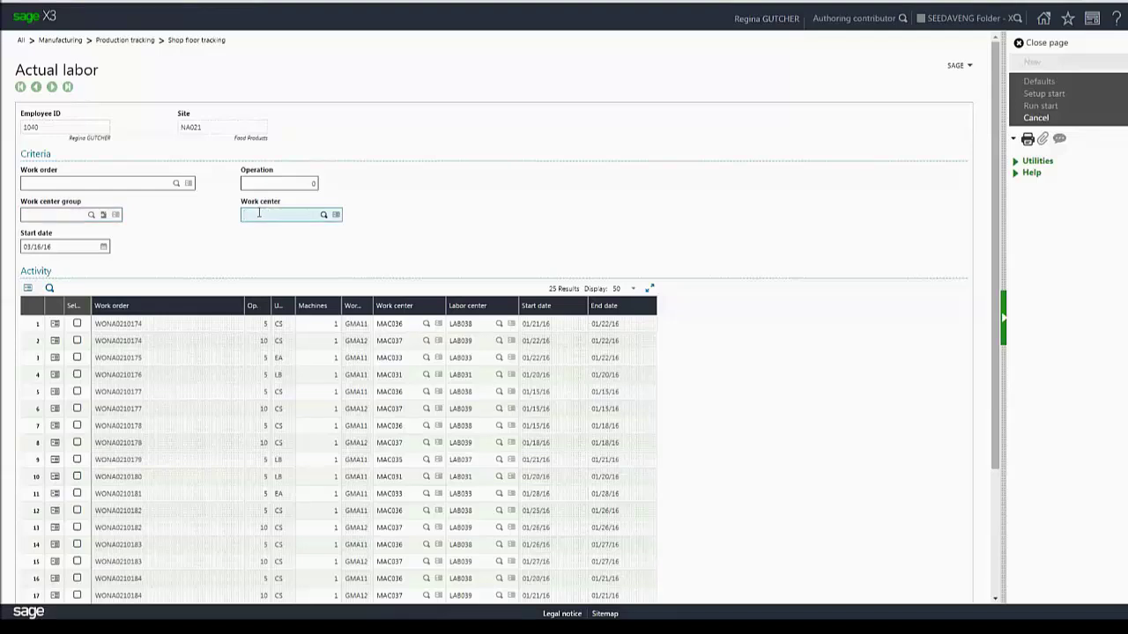
text(MAC)
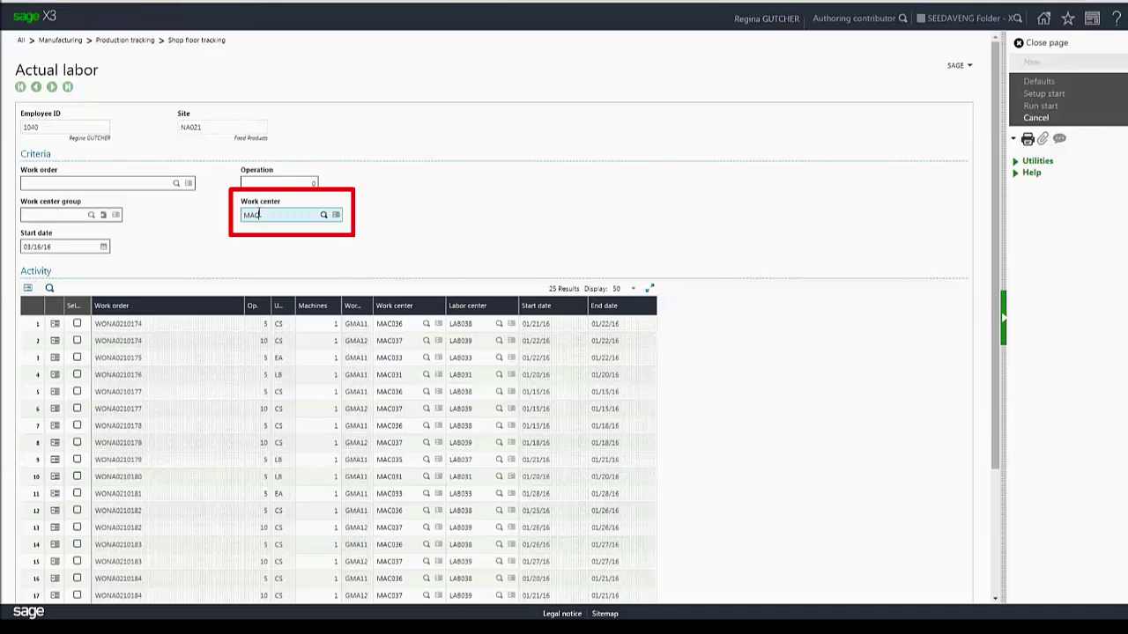
text(036)
key(Tab)
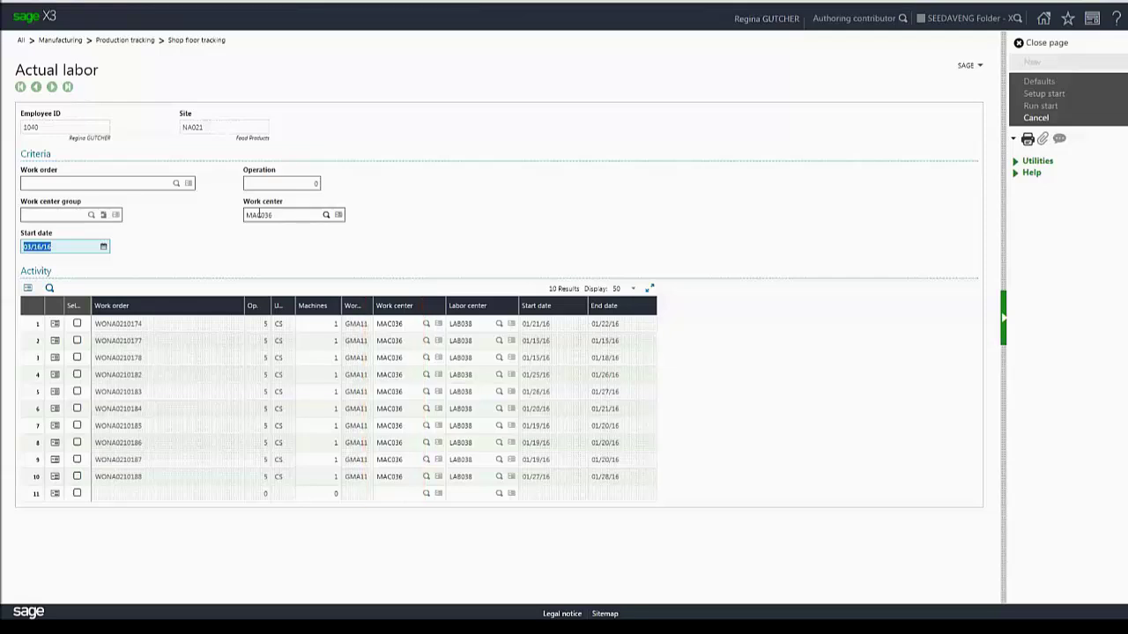
- Select the first two work order operations in the filtered list and start their setup
click(77, 325)
click(77, 341)
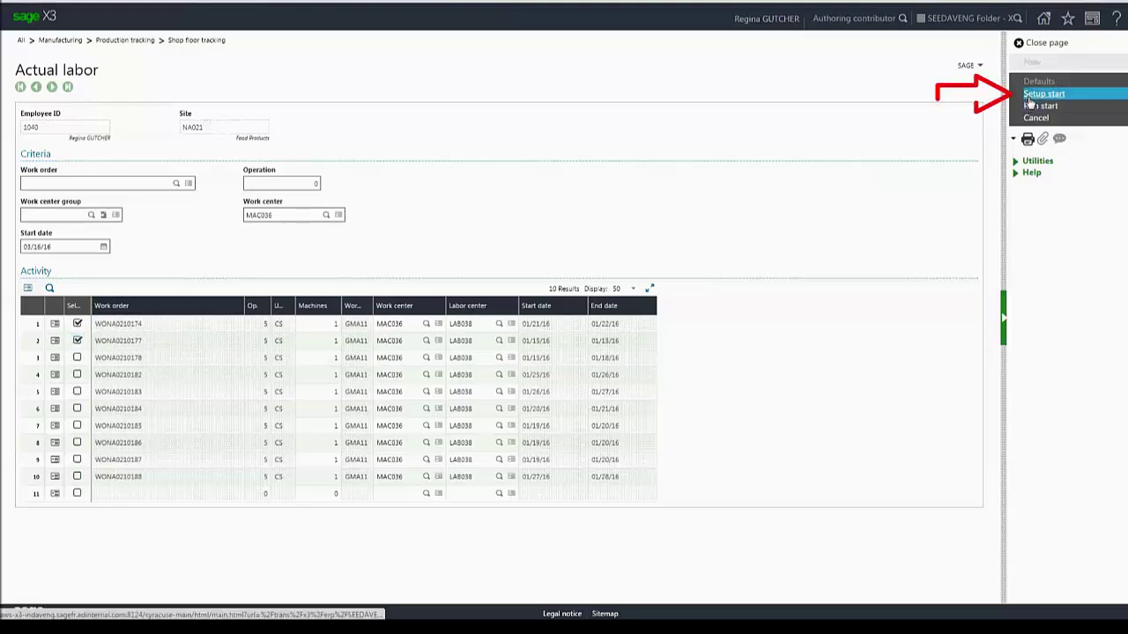
click(1029, 98)
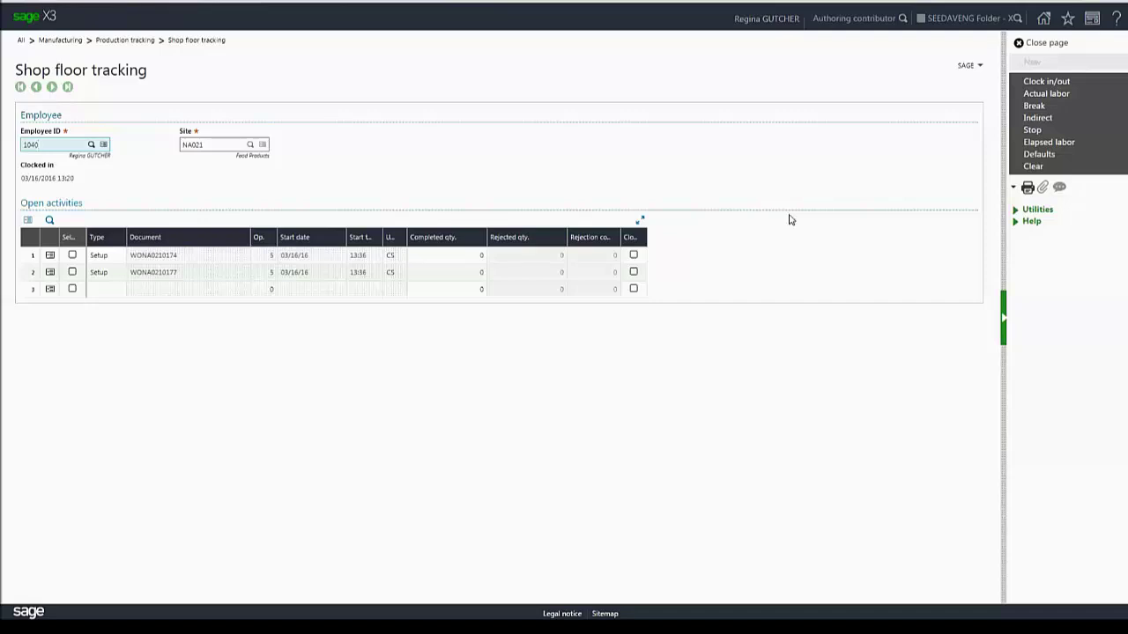
- Return to actual labor entry and limit the activity list to work center MAC036 again
click(1048, 93)
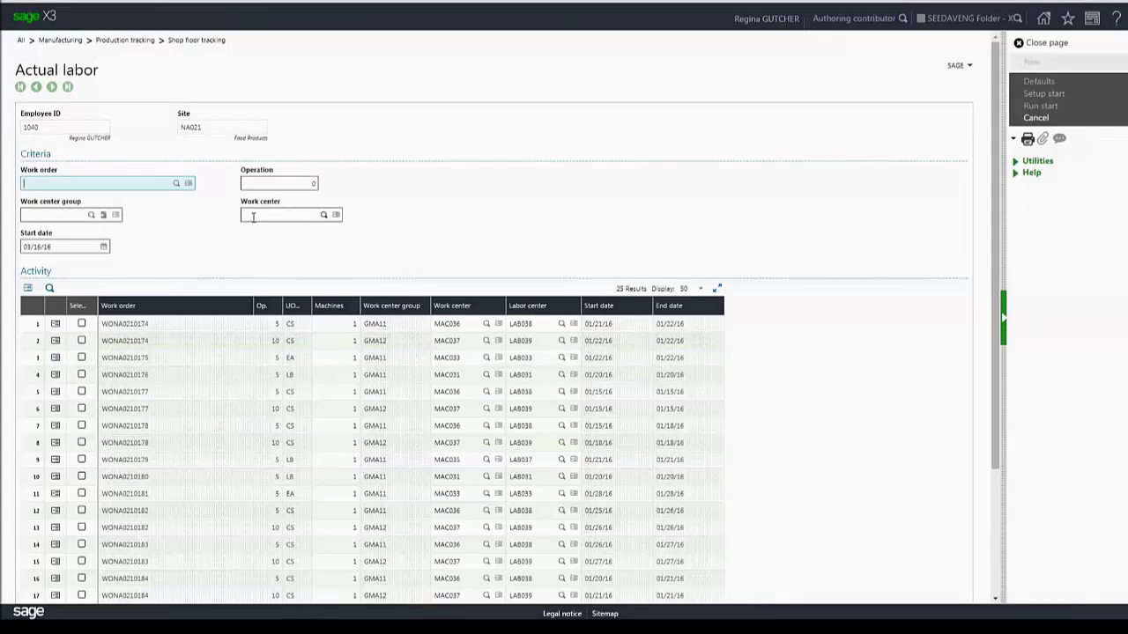
click(253, 217)
text(MAC)
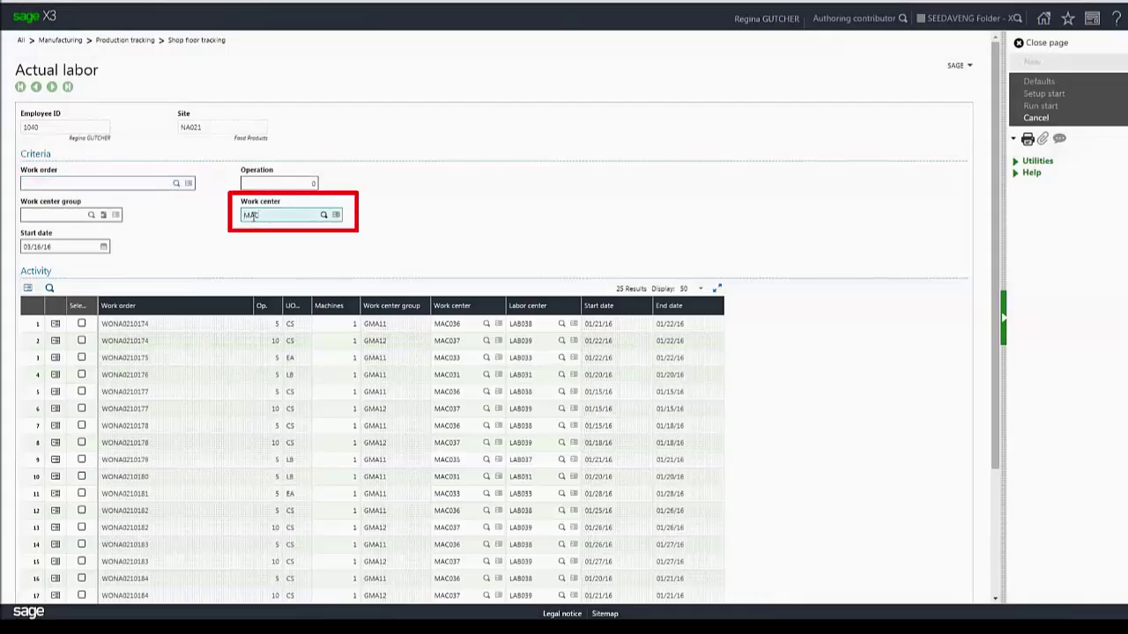
text(036)
key(Tab)
- Select the same two work order operations and start their run activity, agreeing to stop the active setup
click(77, 325)
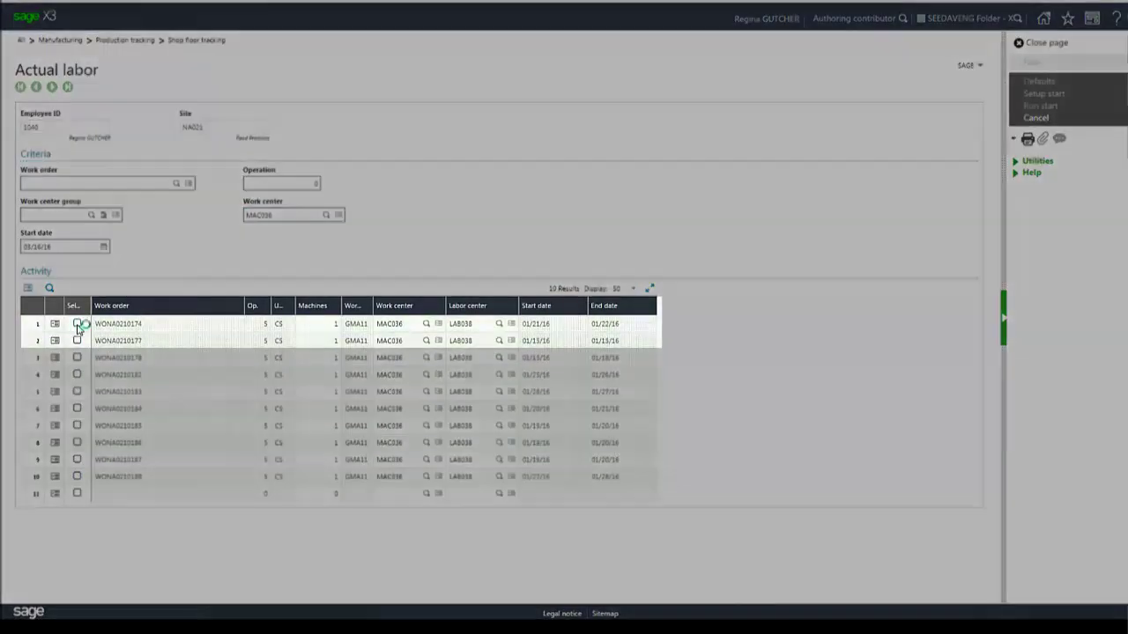
click(77, 341)
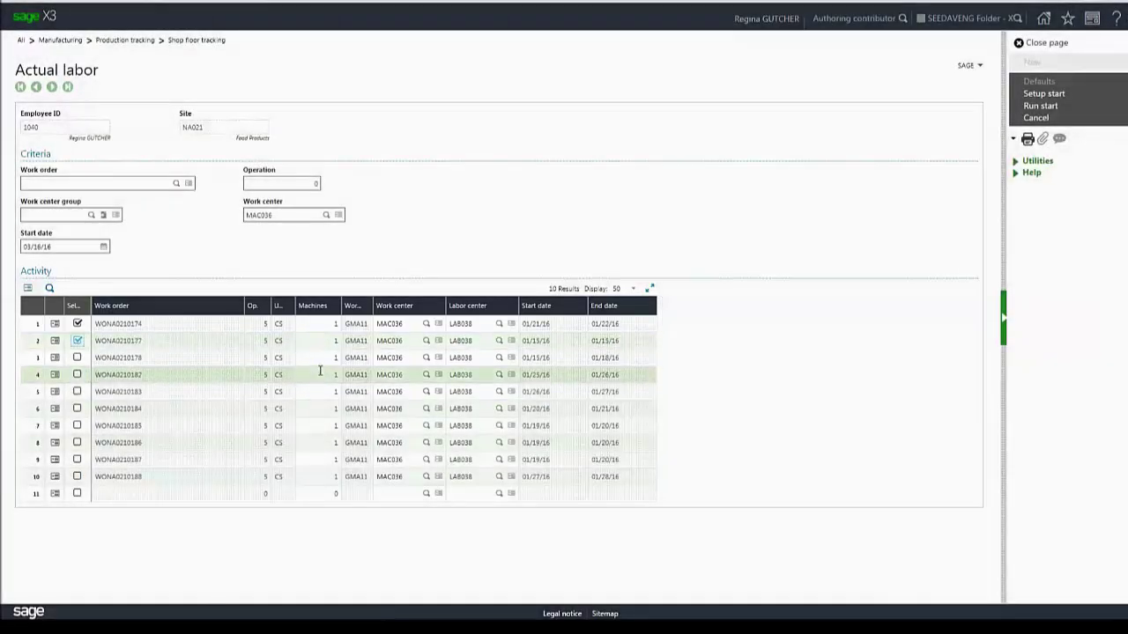
click(1037, 107)
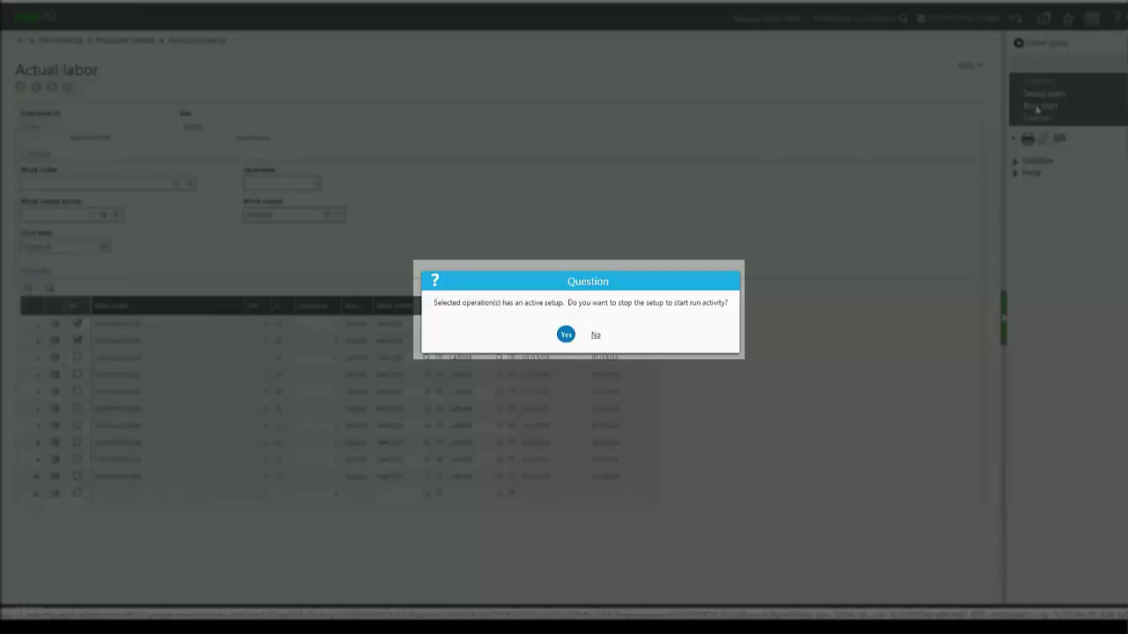
click(569, 334)
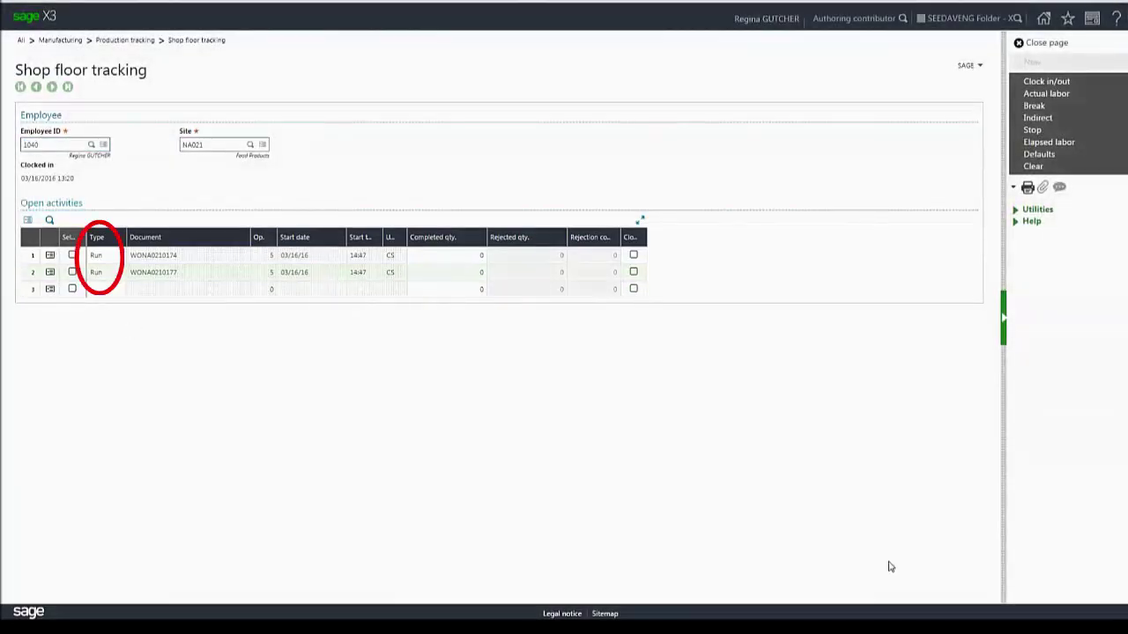
- Start an afternoon break (PMB) for the employee, and stop that break in the open activities
click(1045, 111)
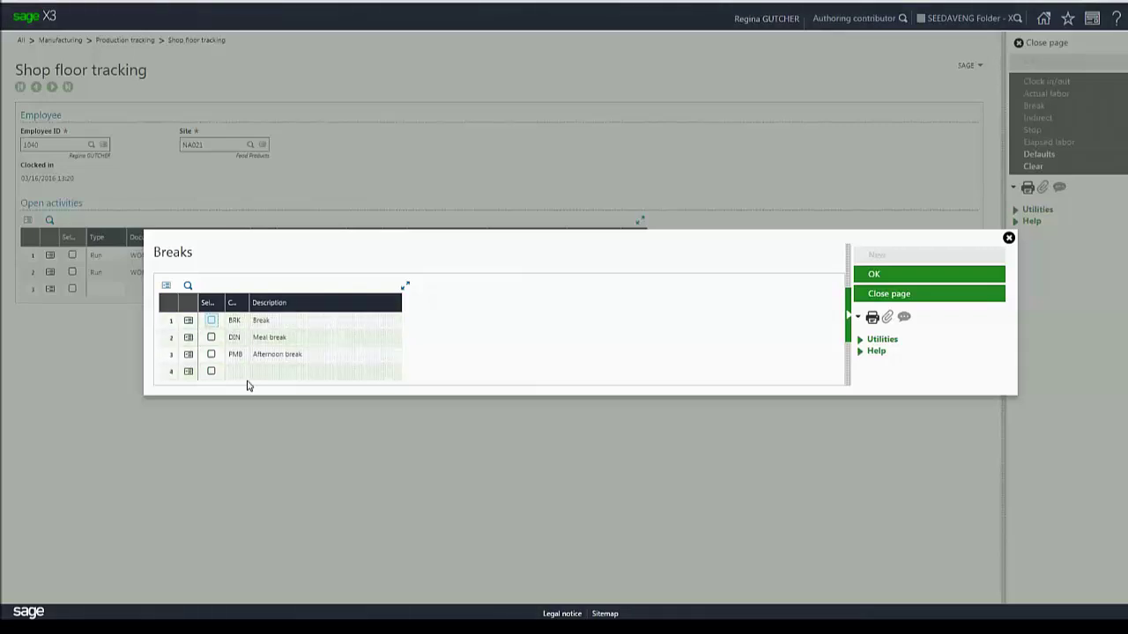
click(211, 352)
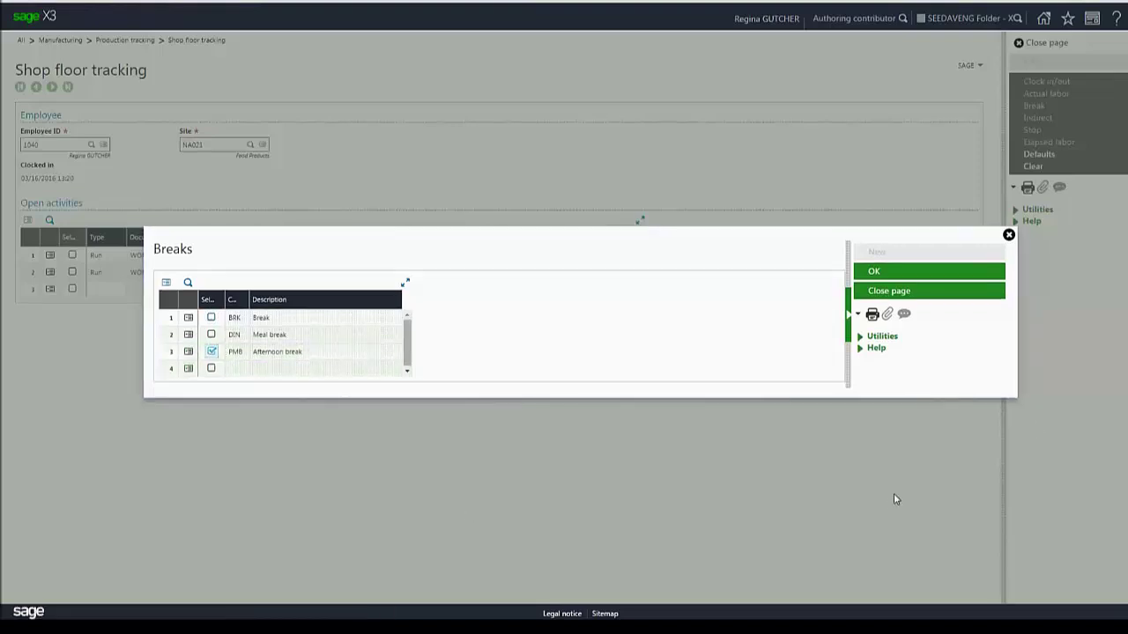
click(881, 273)
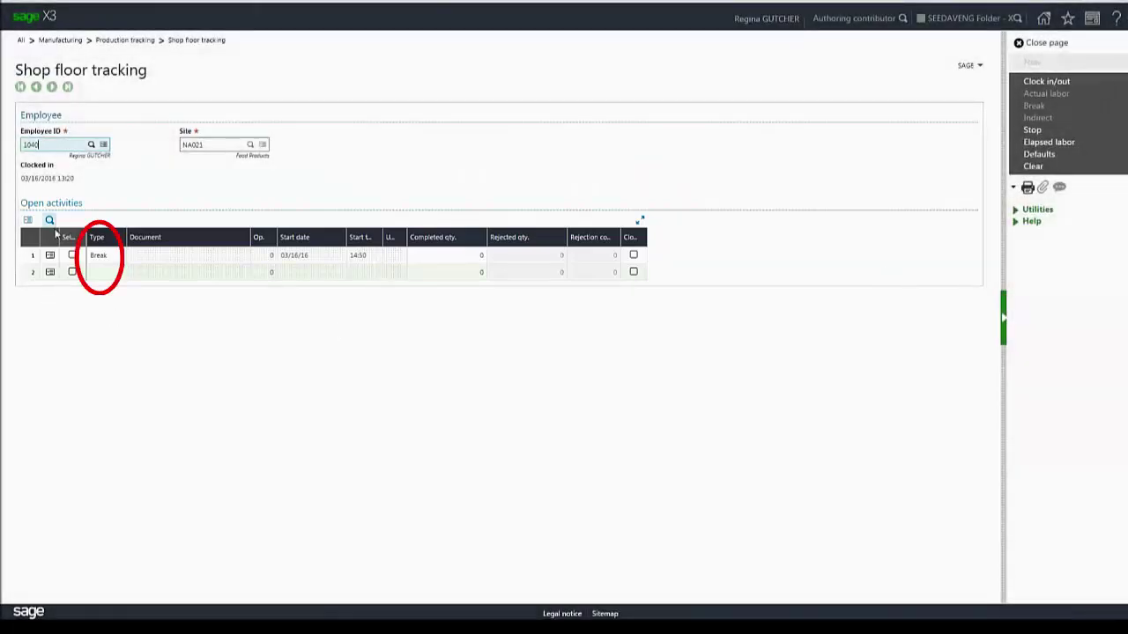
click(72, 255)
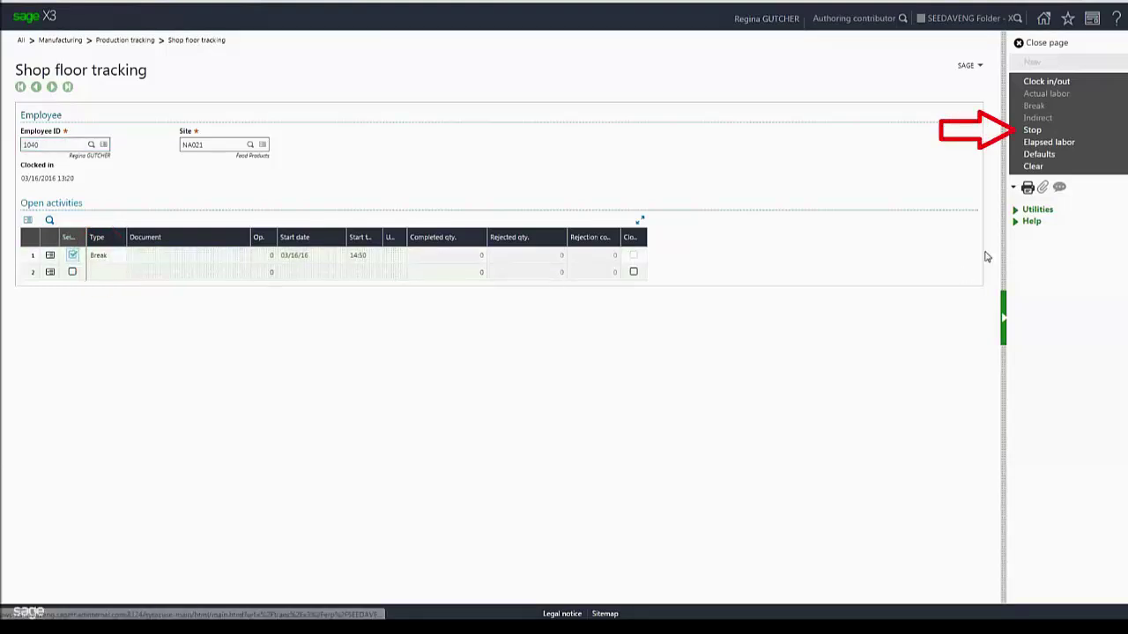
click(1046, 136)
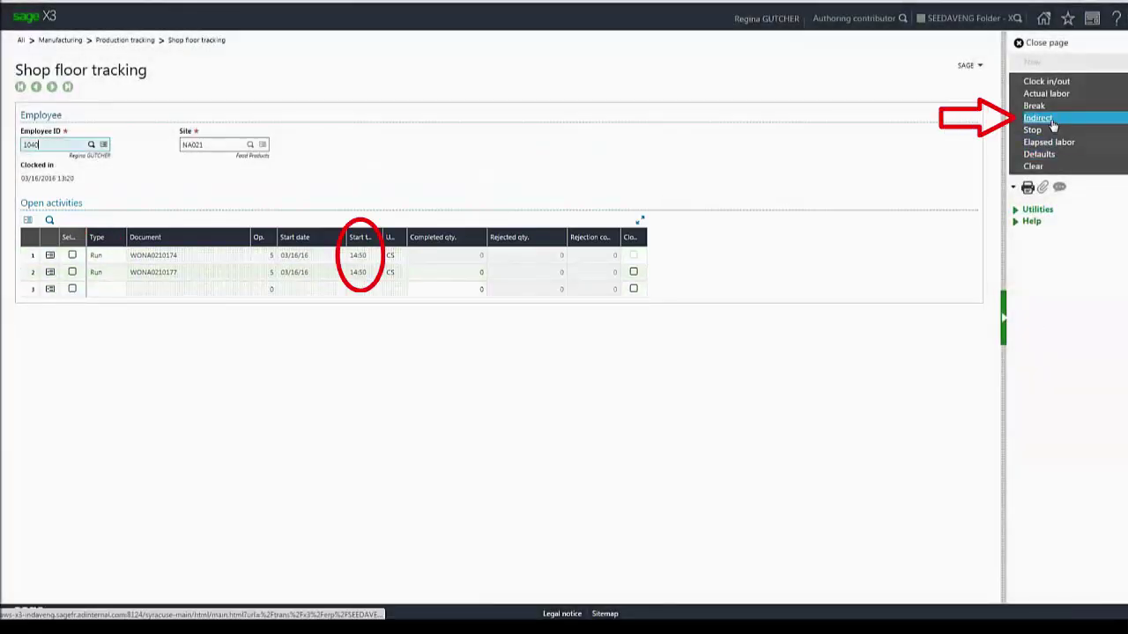
- Start an indirect activity with the Administration (ADM) reference alongside the running work orders
click(1051, 120)
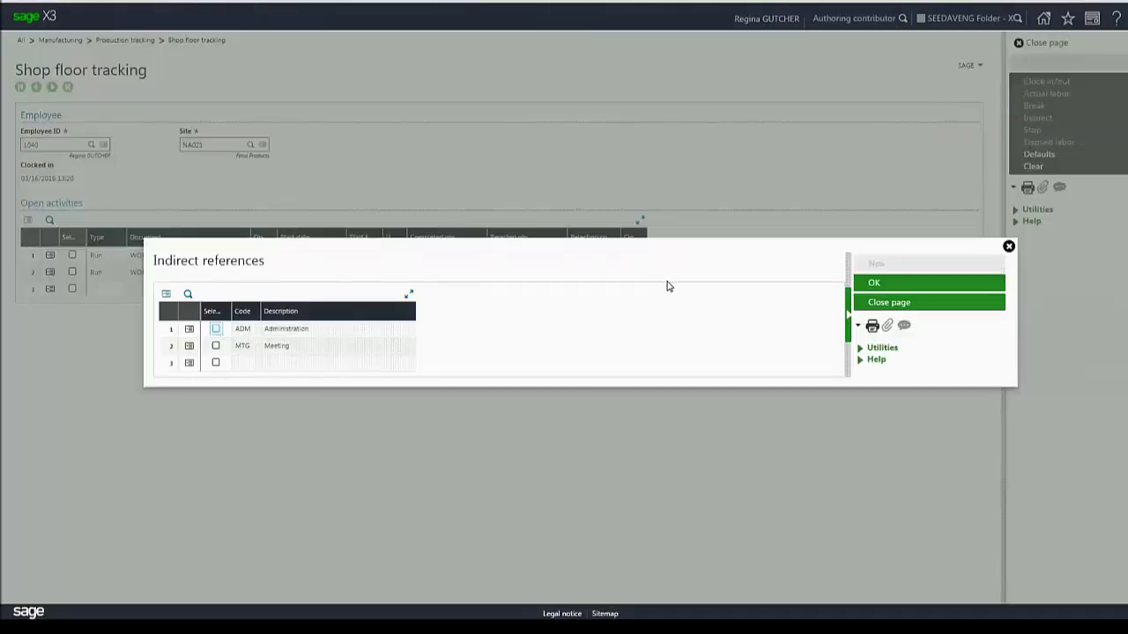
click(216, 330)
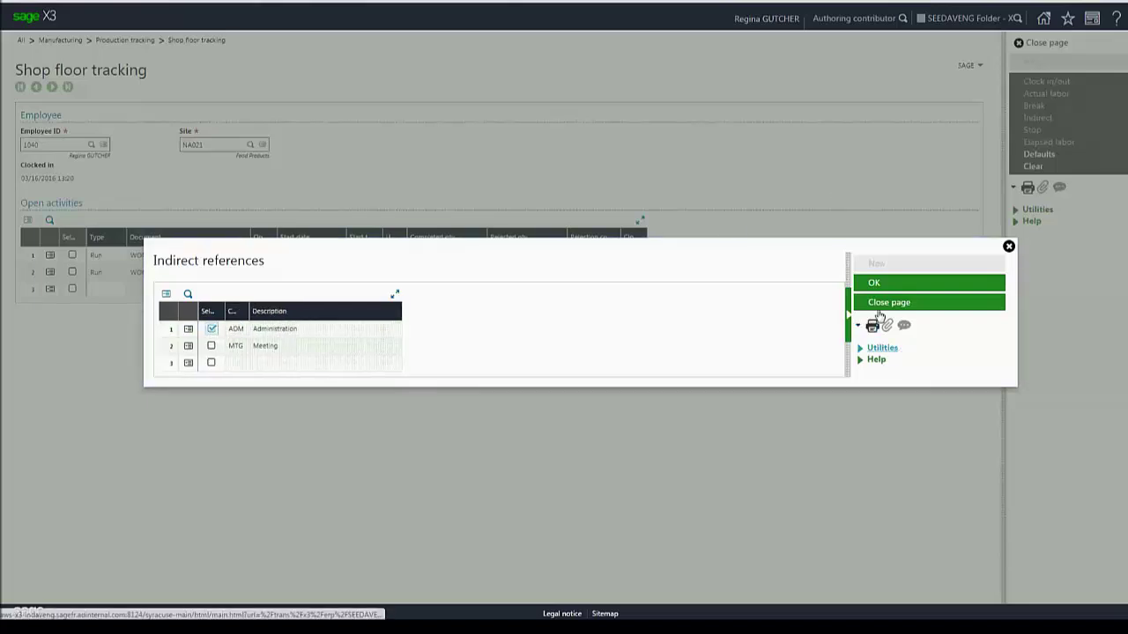
click(871, 285)
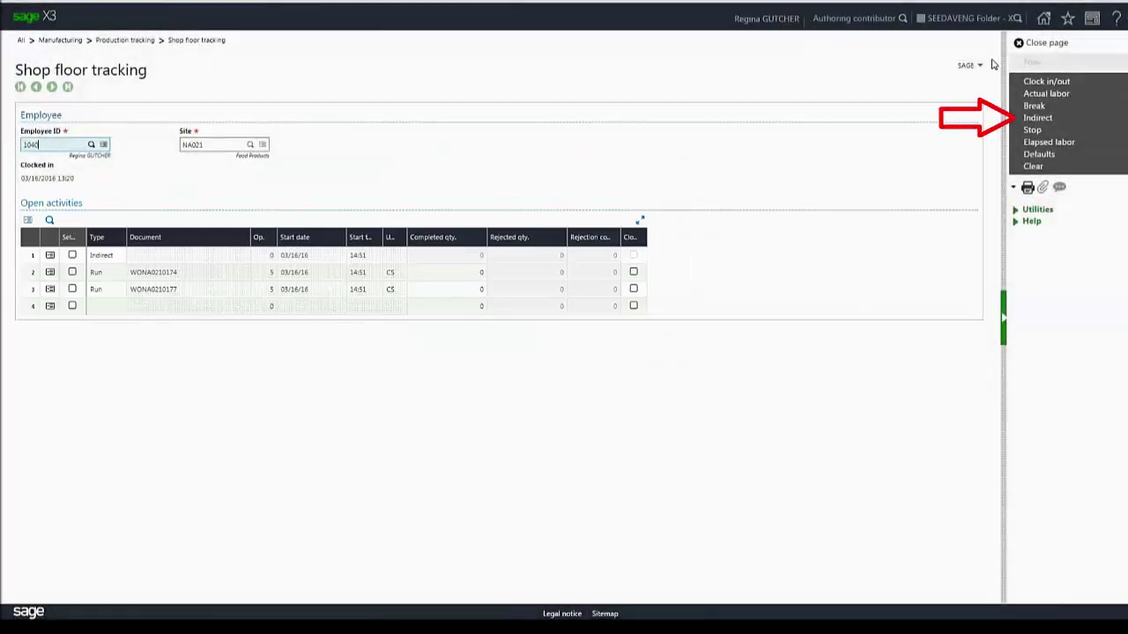
- Start an indirect activity with the Meeting (MTG) reference, and stop it in the open activities
click(1039, 120)
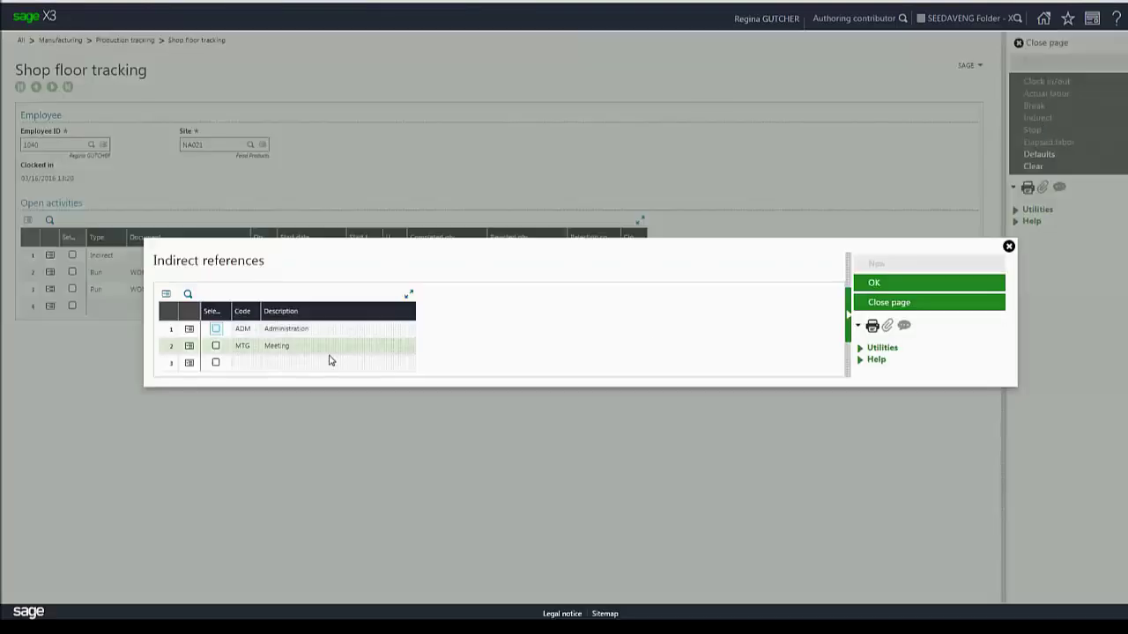
click(216, 347)
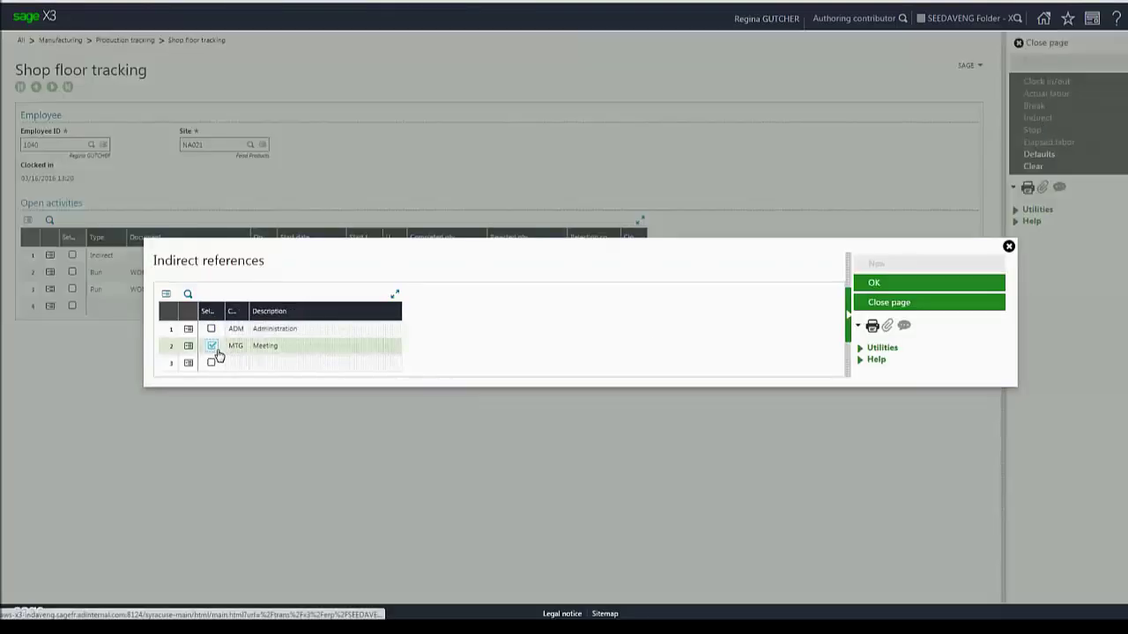
click(860, 288)
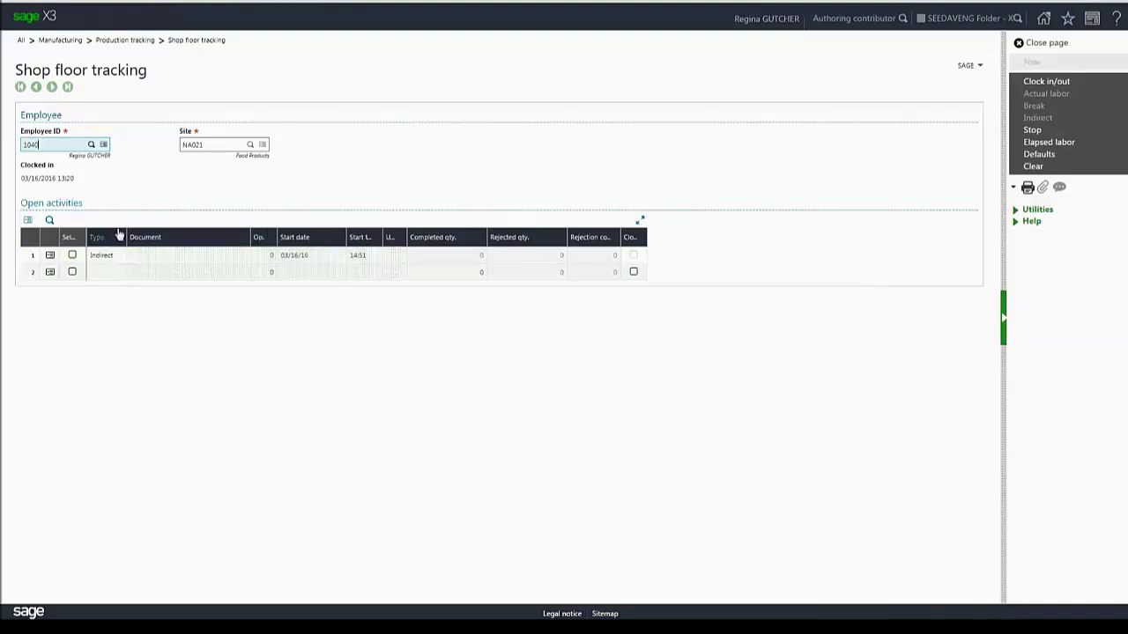
click(74, 256)
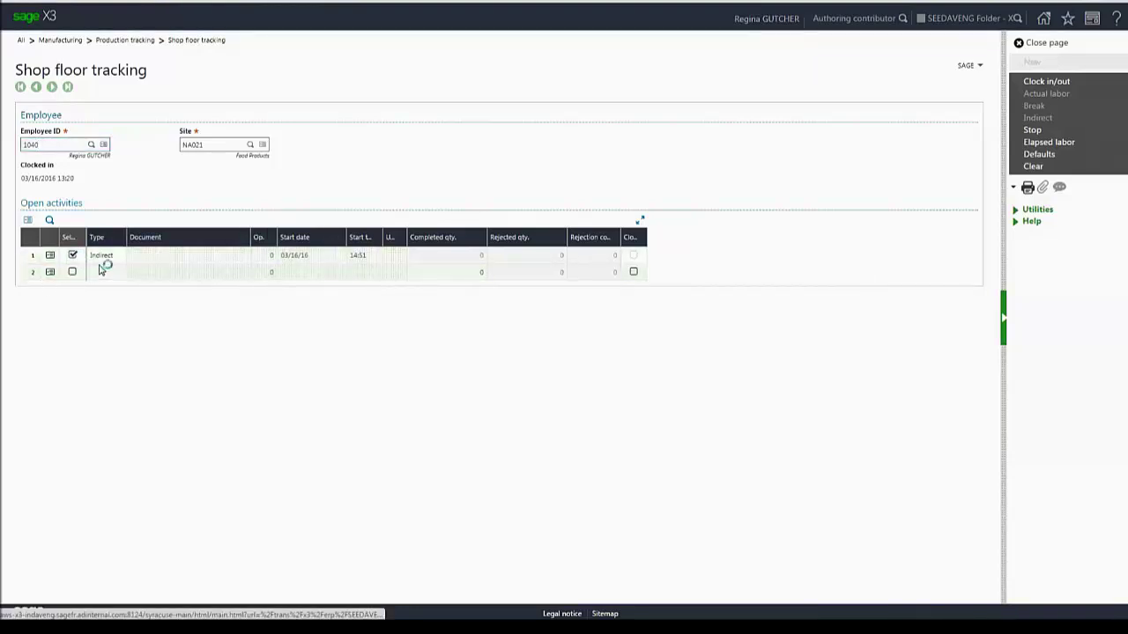
click(1033, 131)
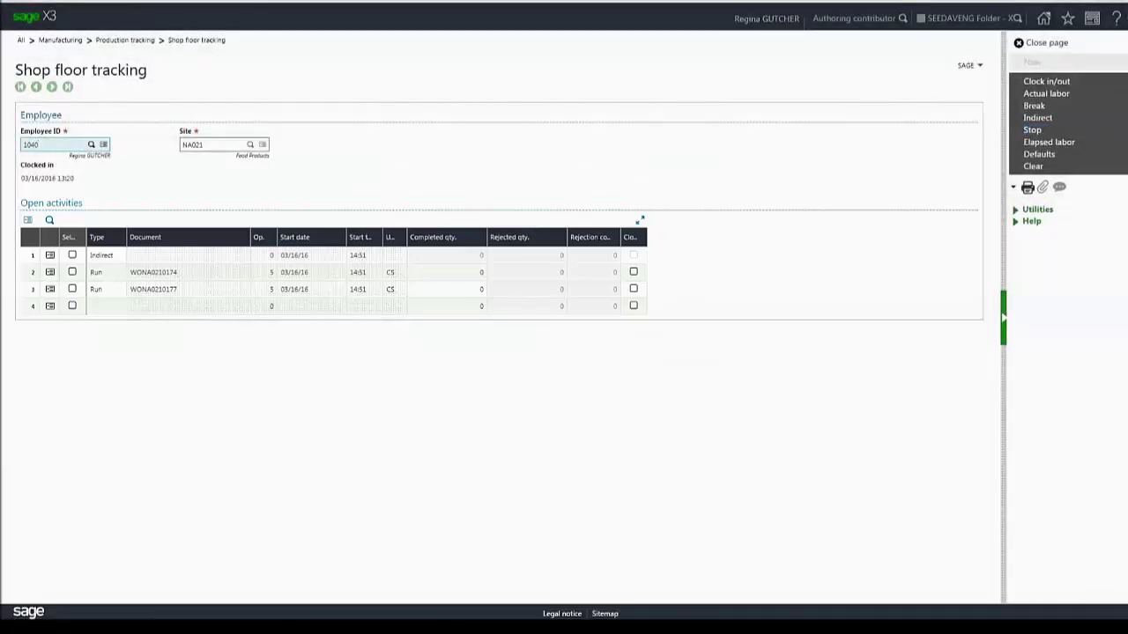
- Select the first running work order in the open activities and record 100 completed and 15 rejected
click(969, 456)
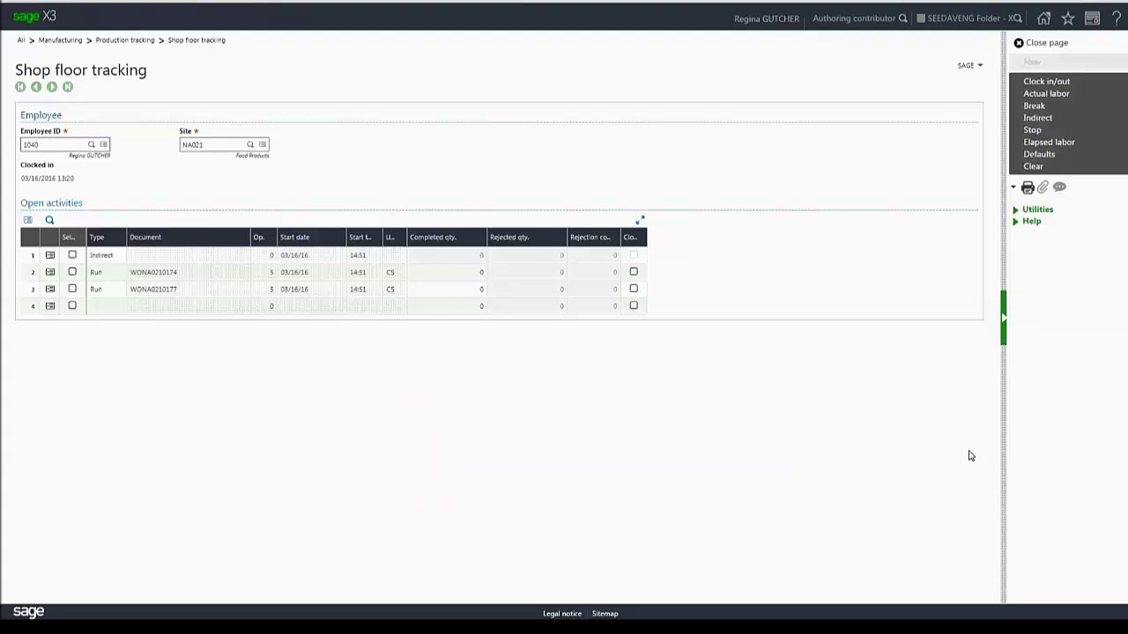
click(74, 273)
click(483, 272)
text(100)
key(Tab)
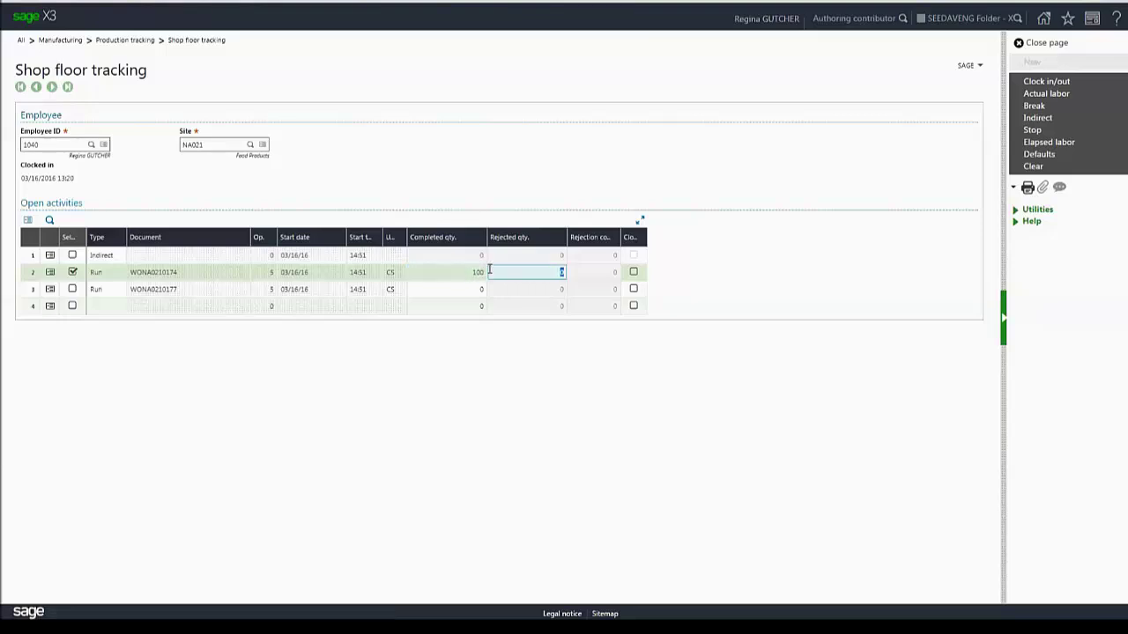
text(15)
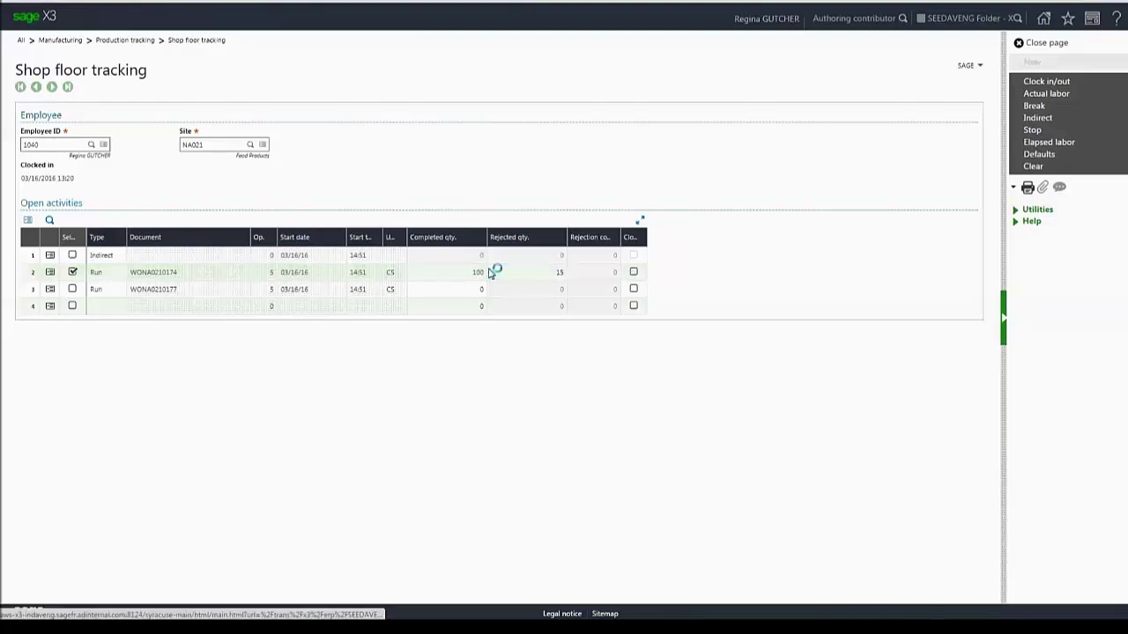
- Assign rejection code 1000 (Breakage) to that run activity and mark the operation as closed
click(590, 272)
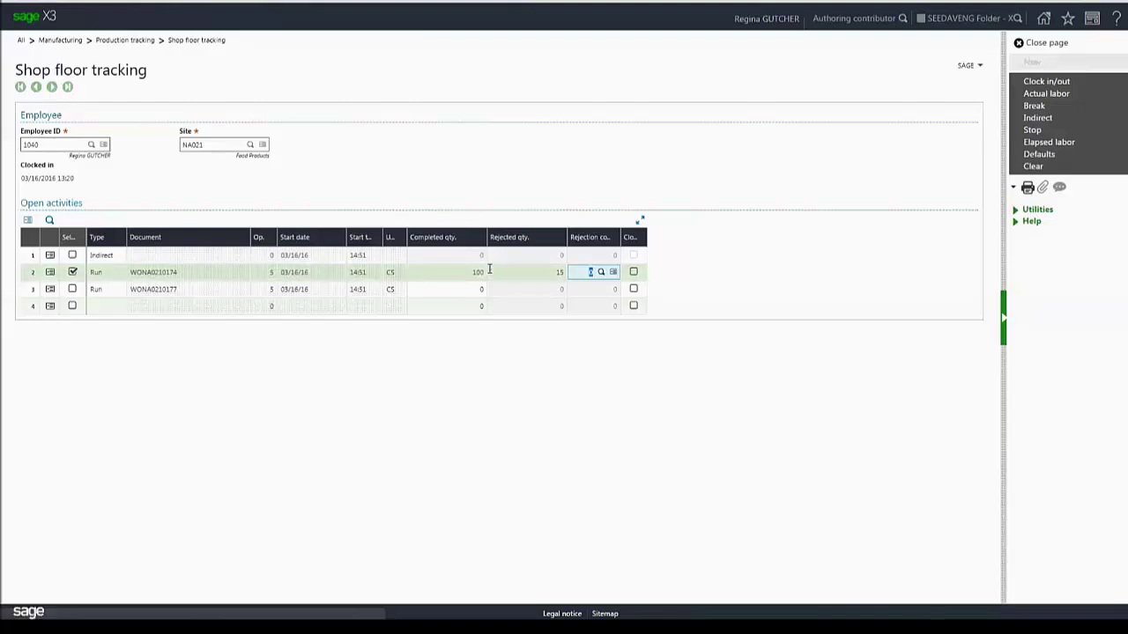
click(601, 271)
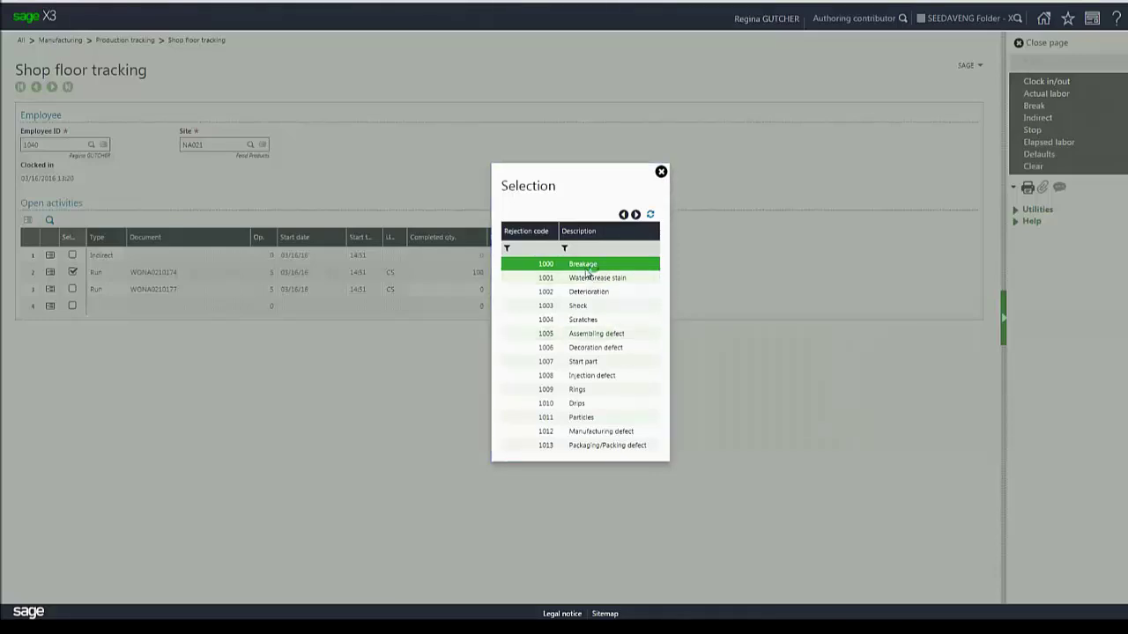
click(588, 264)
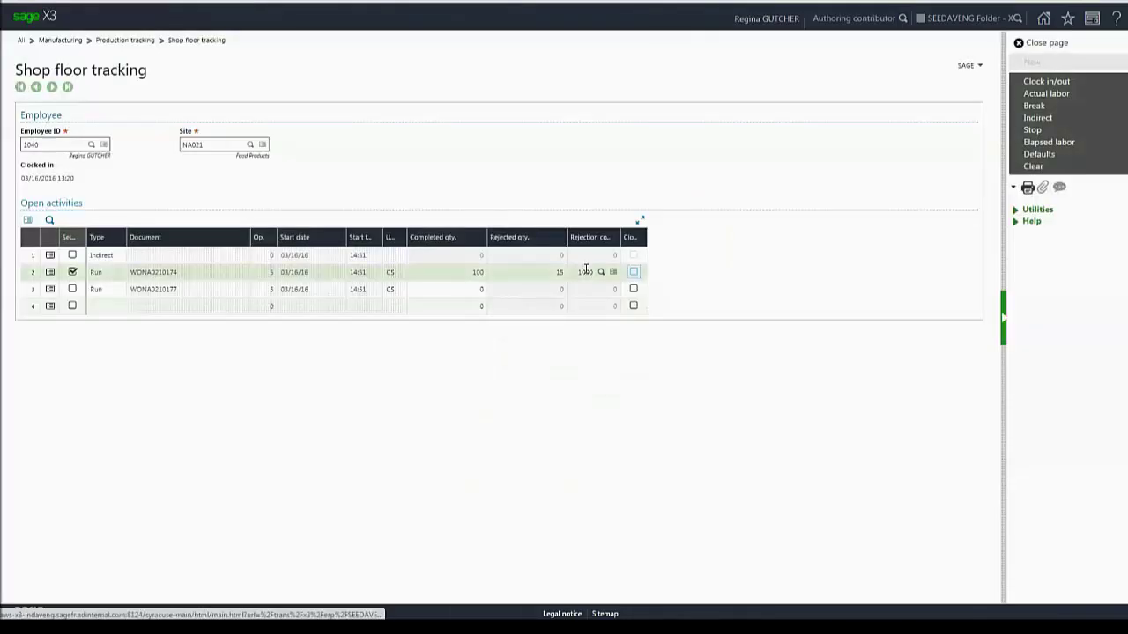
click(634, 273)
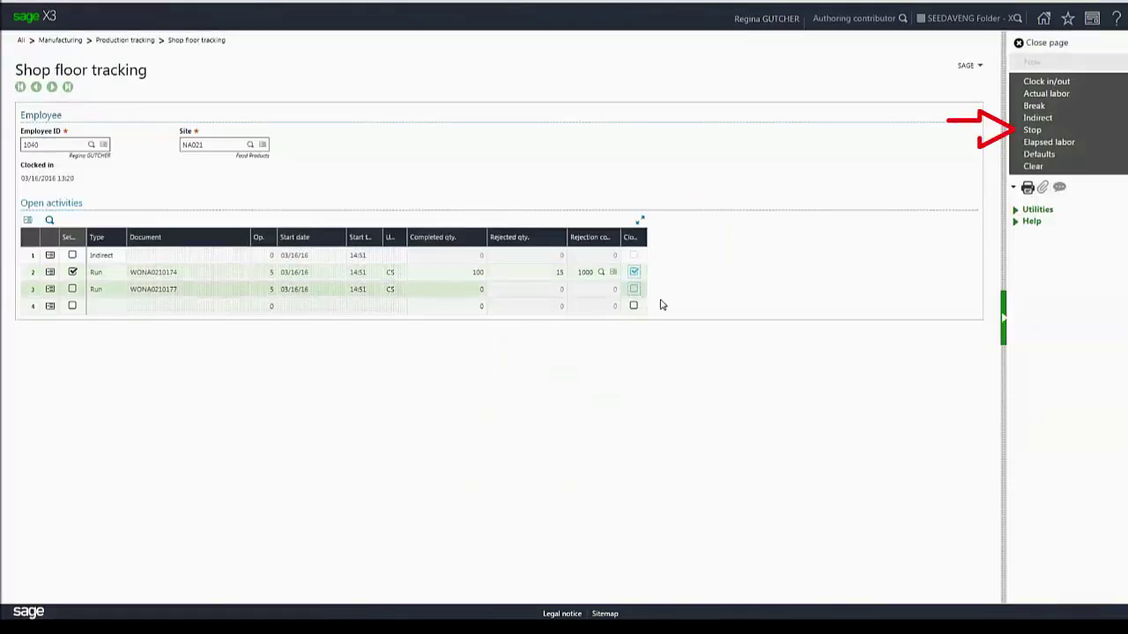
- Stop the selected work order run, and stop the open indirect activity as well
click(1039, 130)
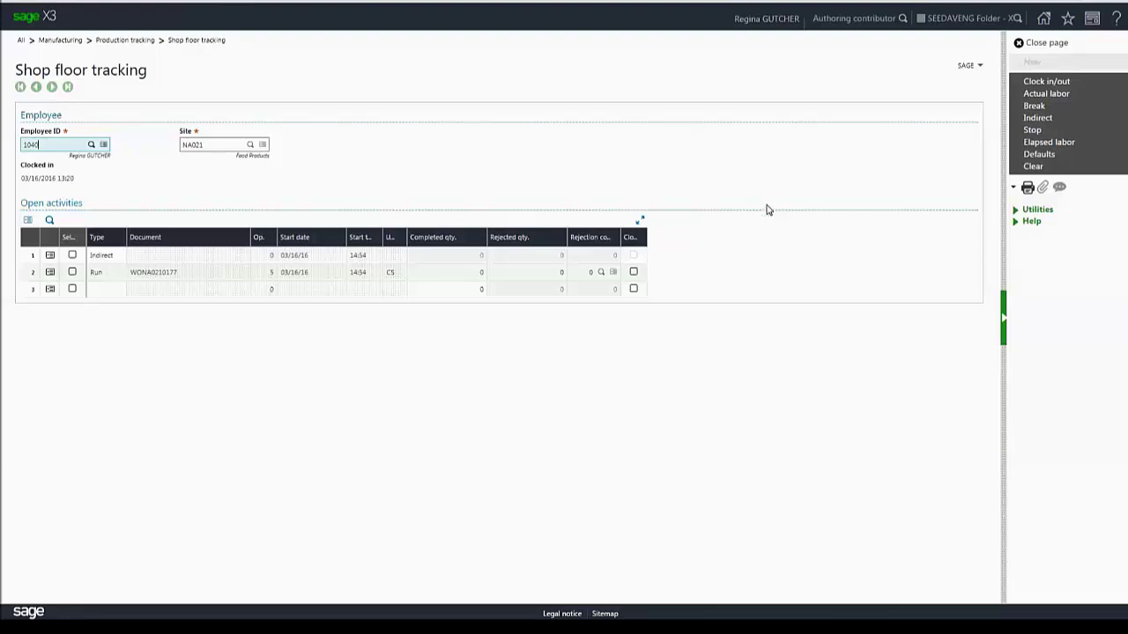
click(72, 255)
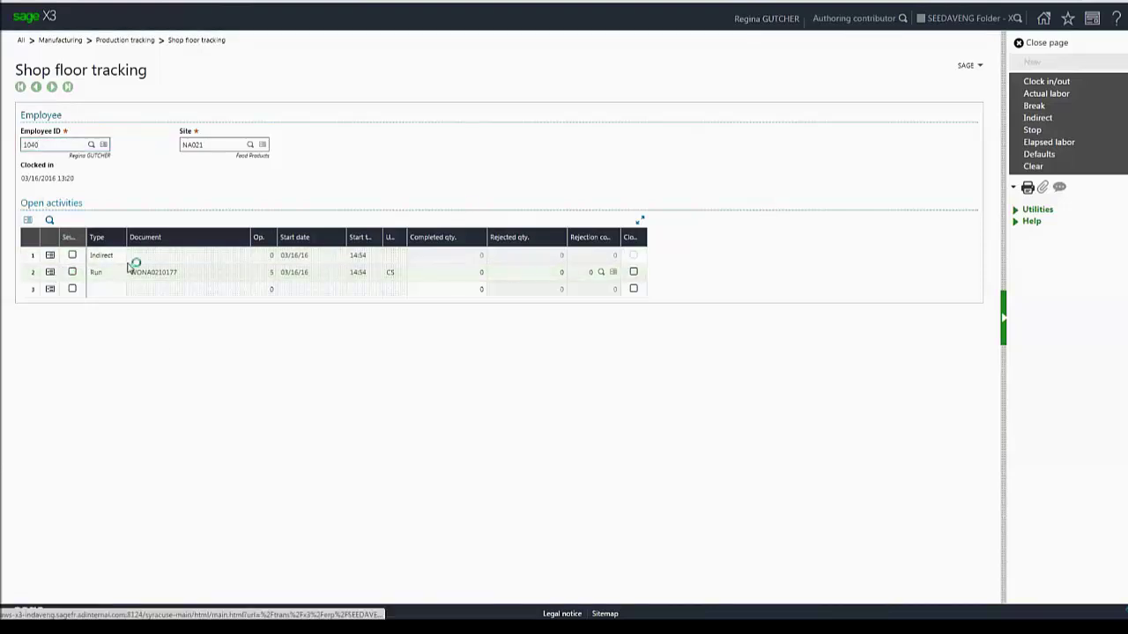
click(1038, 131)
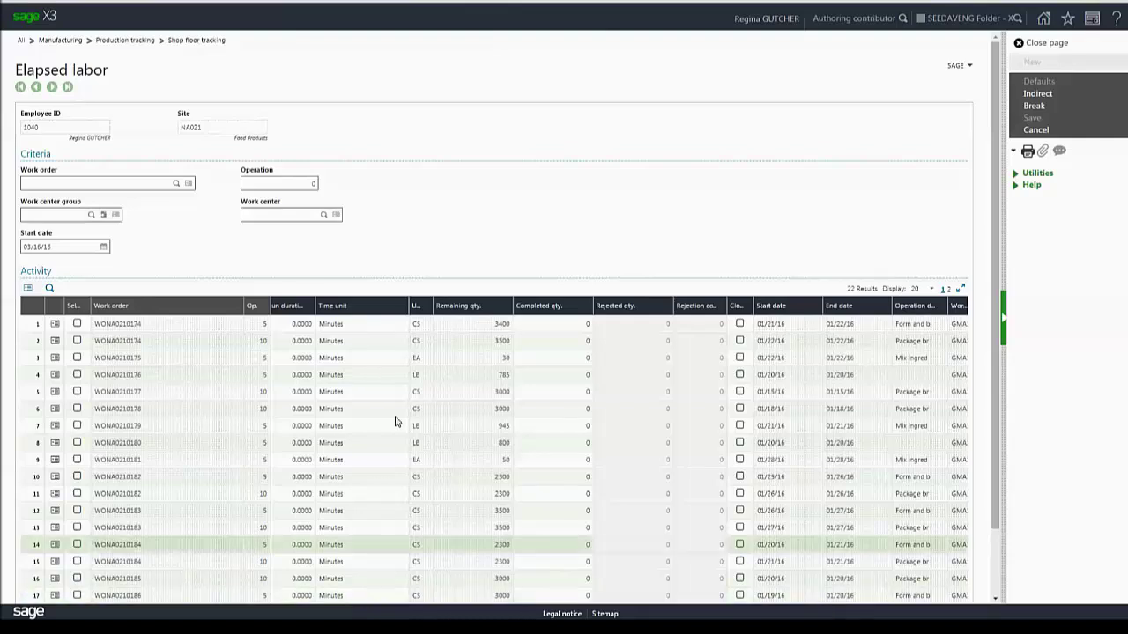
- Filter the elapsed labor activities by work center MAC037
click(259, 217)
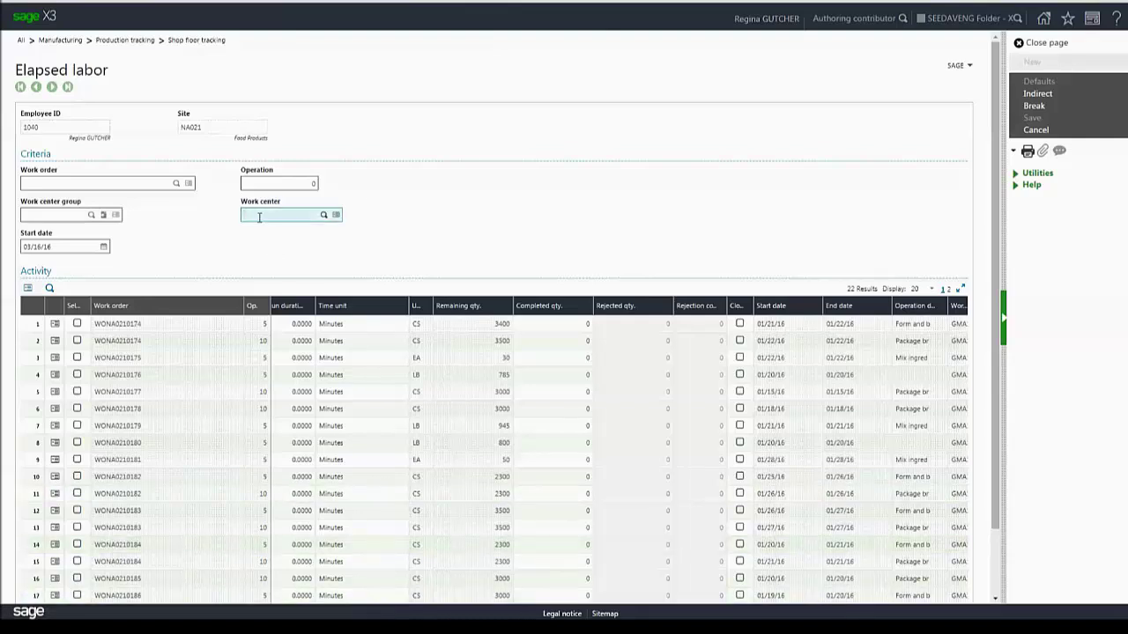
text(MAC037)
key(Tab)
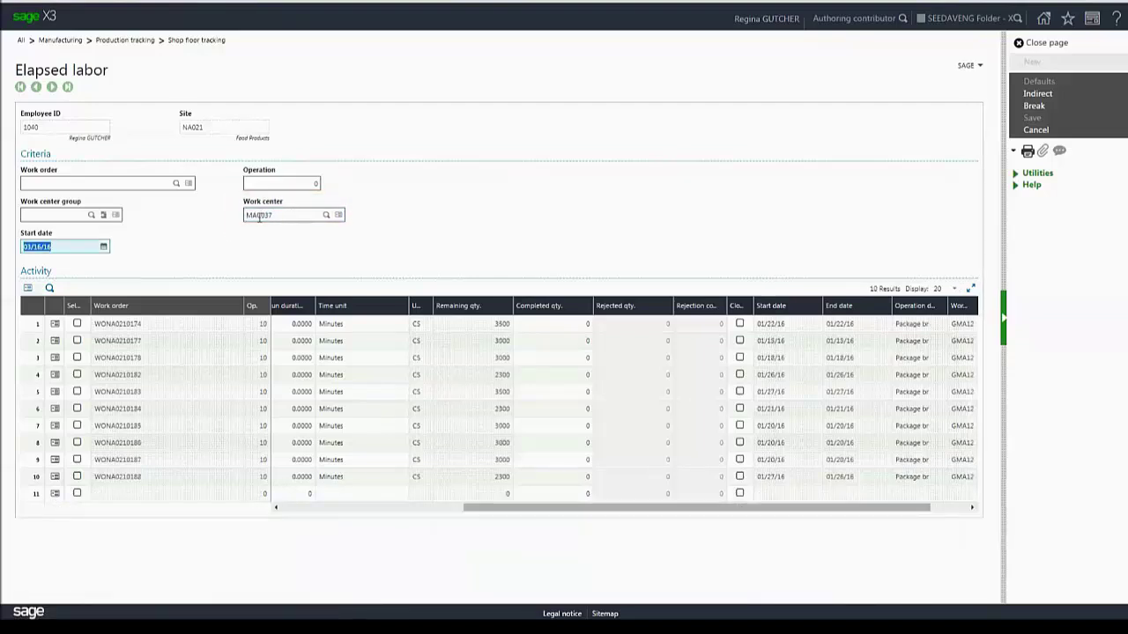
click(492, 519)
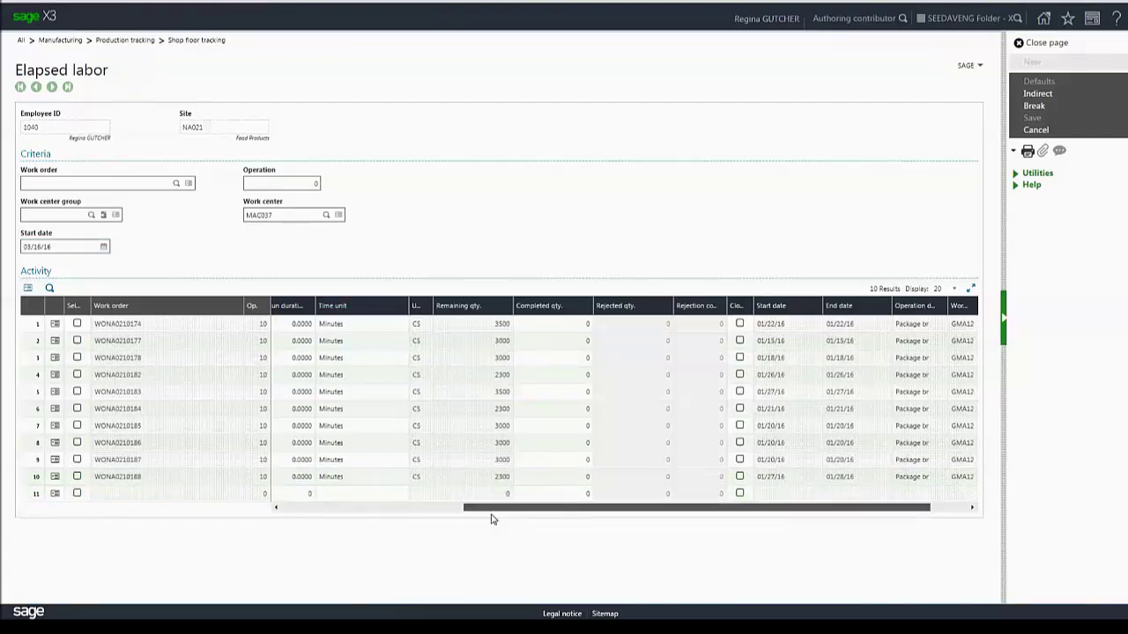
drag(491, 519, 307, 518)
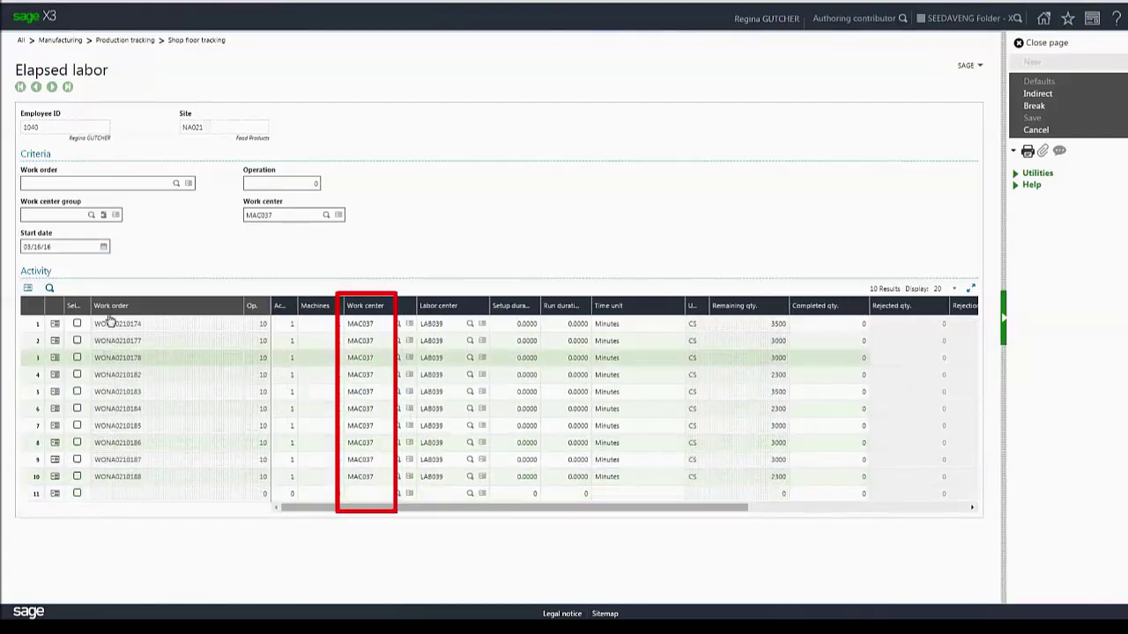
- Select operation 10 of the second listed work order and set its run duration to 60 minutes
click(77, 340)
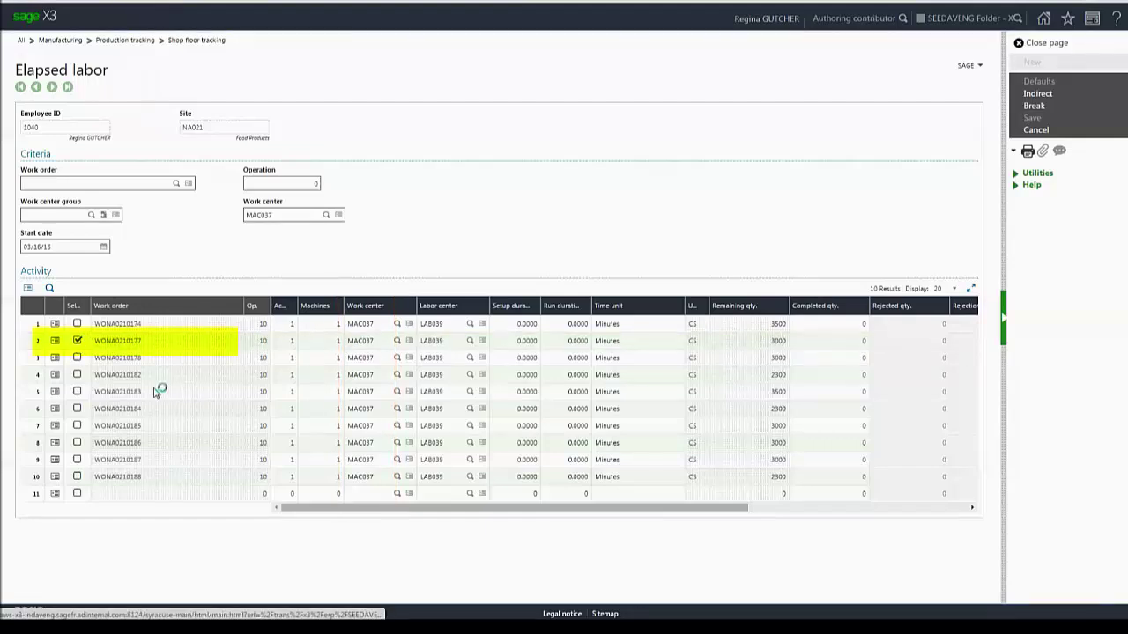
click(511, 343)
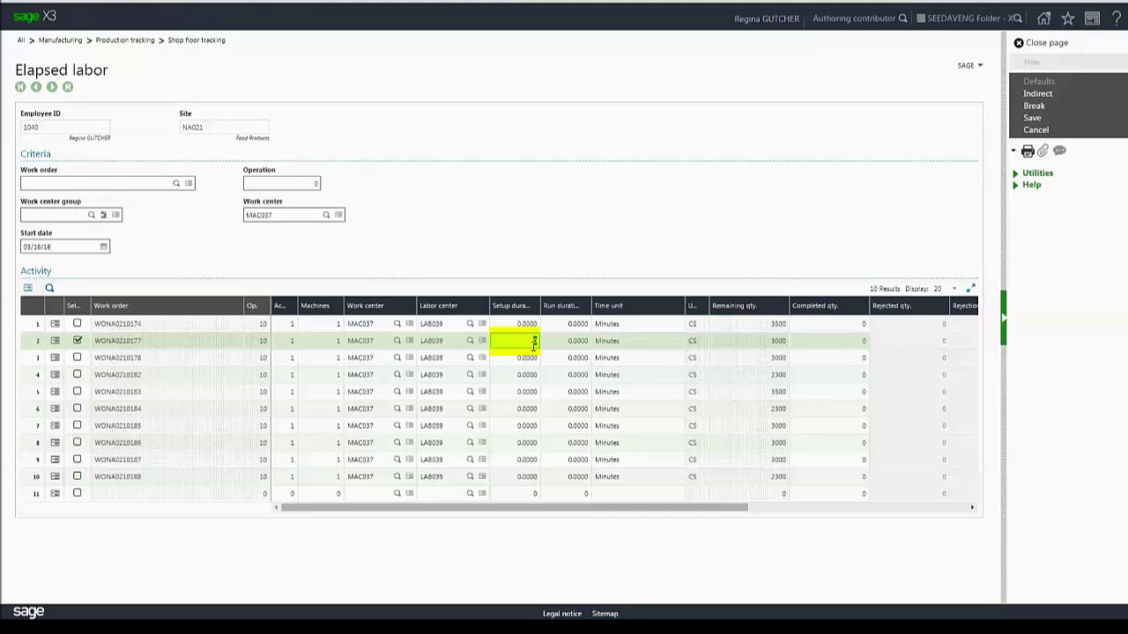
key(Tab)
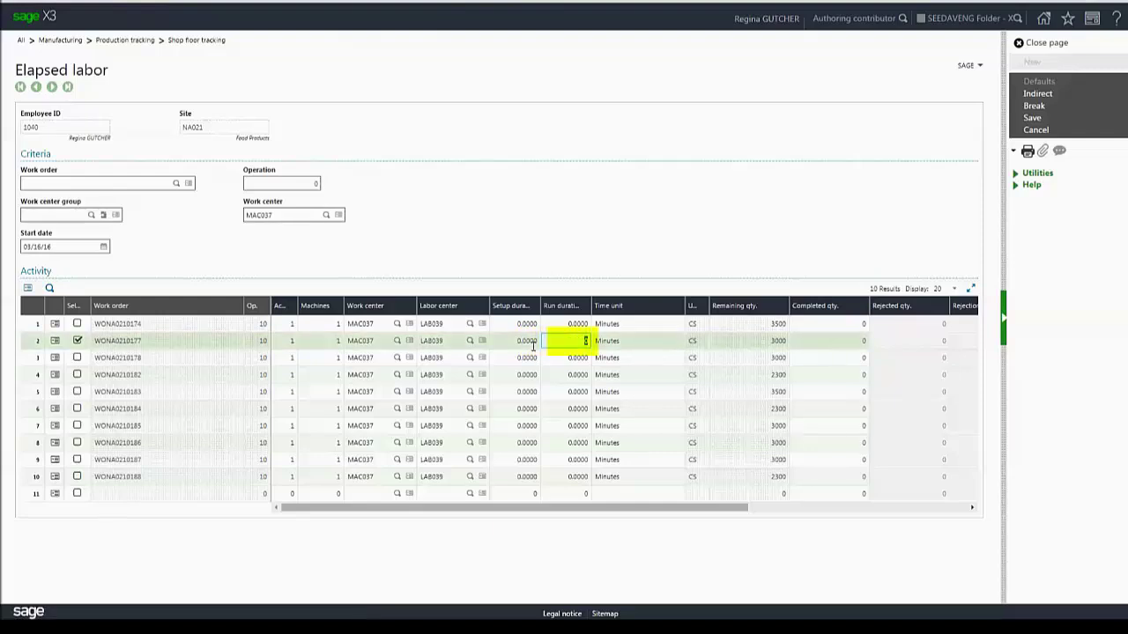
text(60)
key(Tab)
key(Tab)
key(Tab)
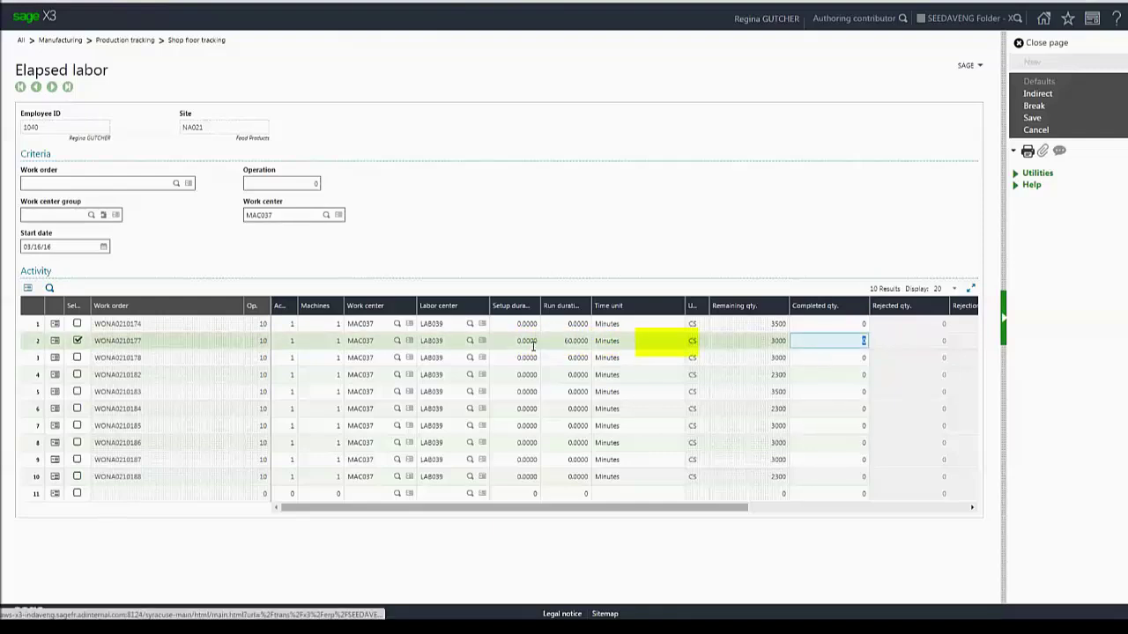
- Set the selected operation's completed quantity to 3500, accepting the excess over the estimate, and its rejected quantity to 500
click(879, 321)
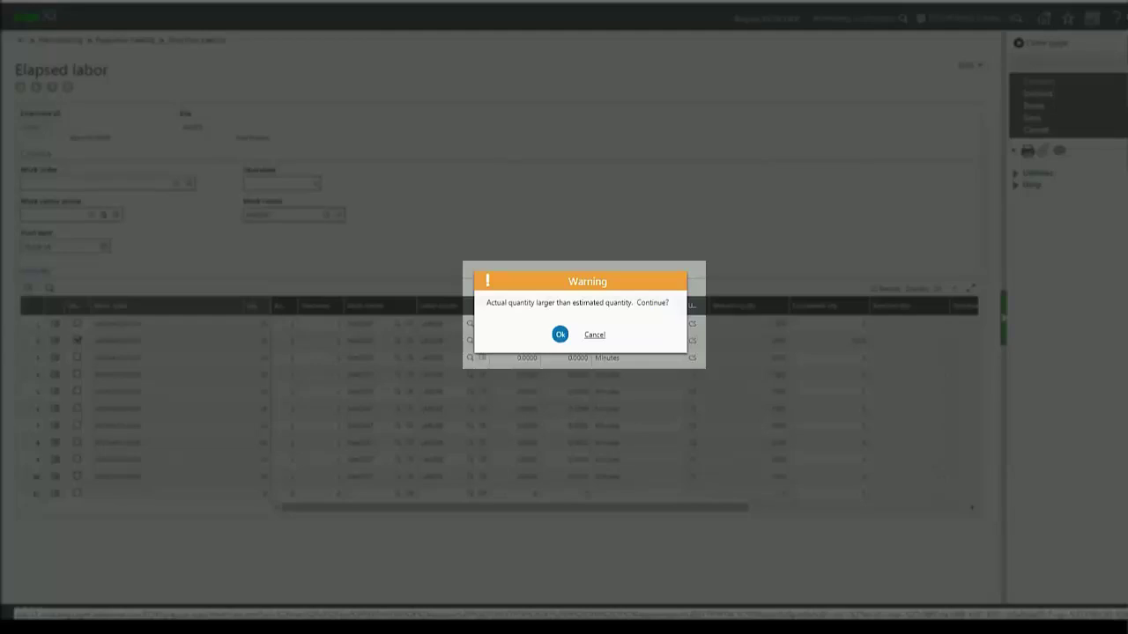
click(560, 335)
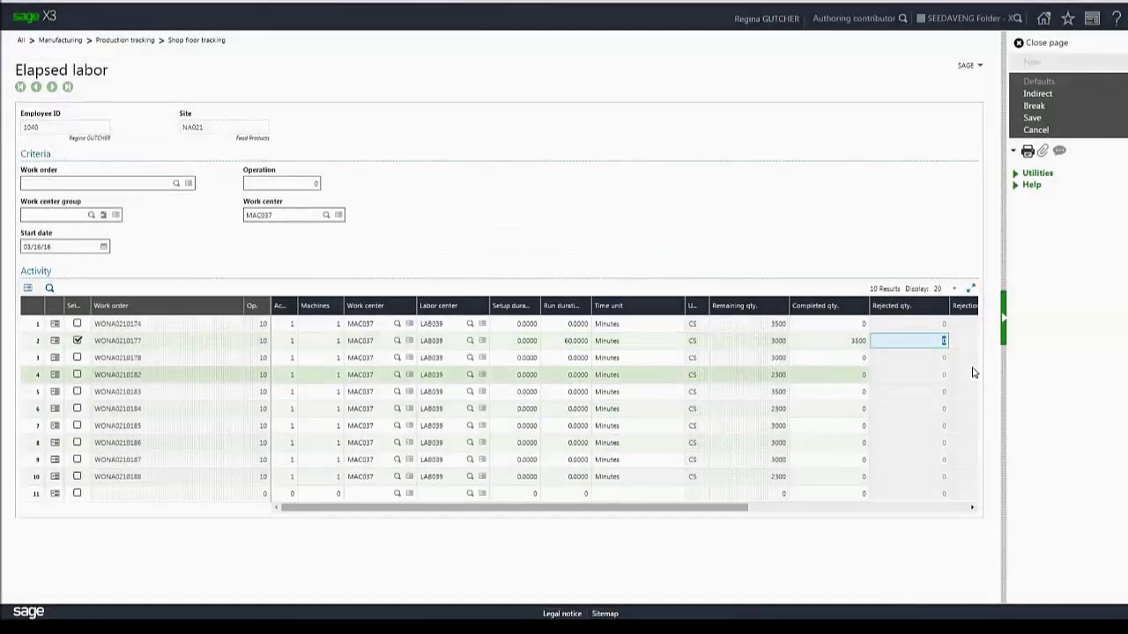
key(Tab)
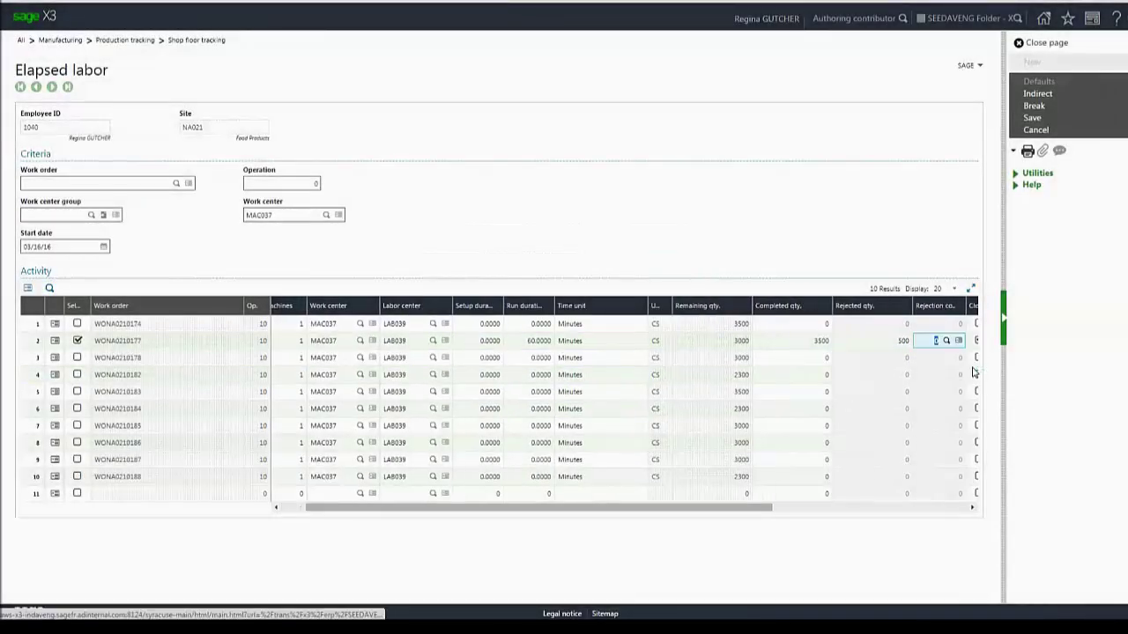
- Assign rejection code 1000 (Breakage) to the selected elapsed labor line, mark it as closed, and save the entry
click(948, 343)
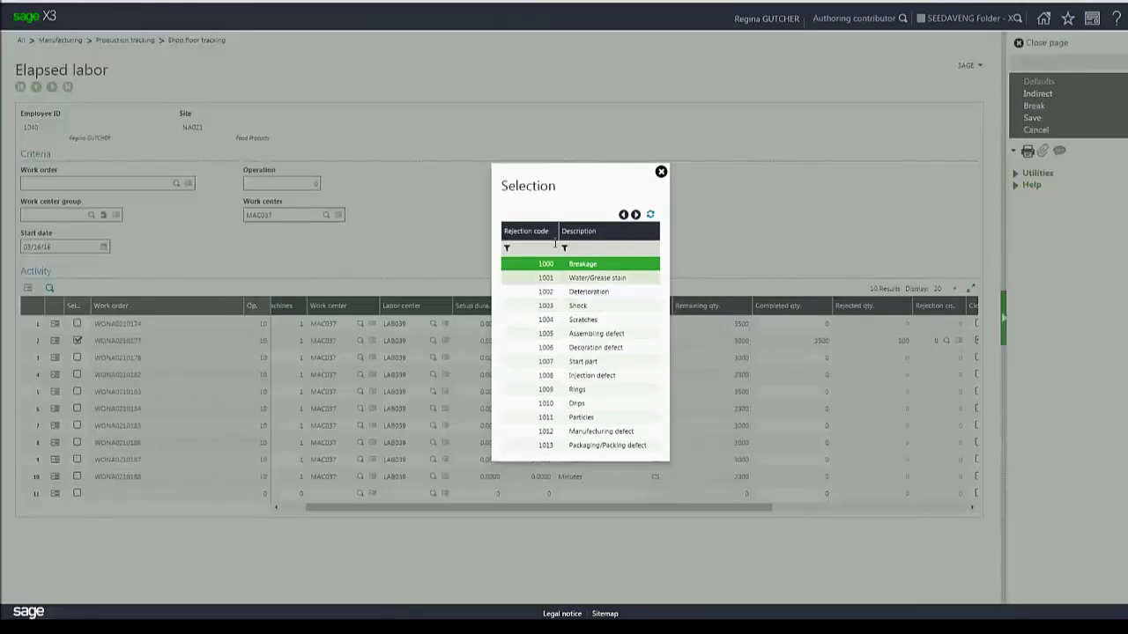
click(570, 266)
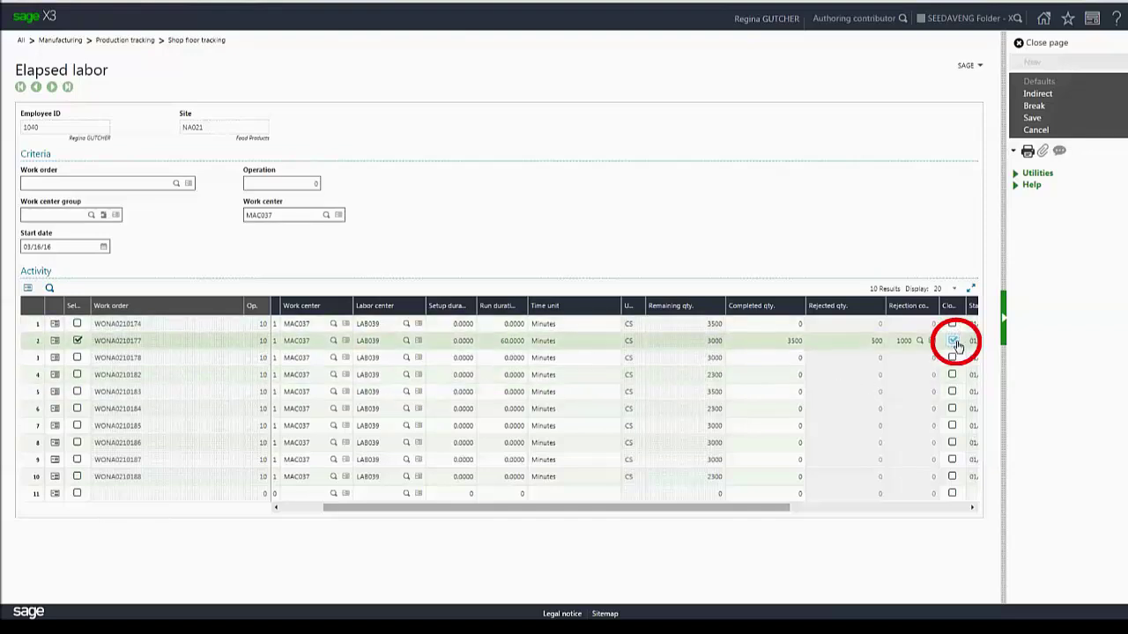
click(1037, 121)
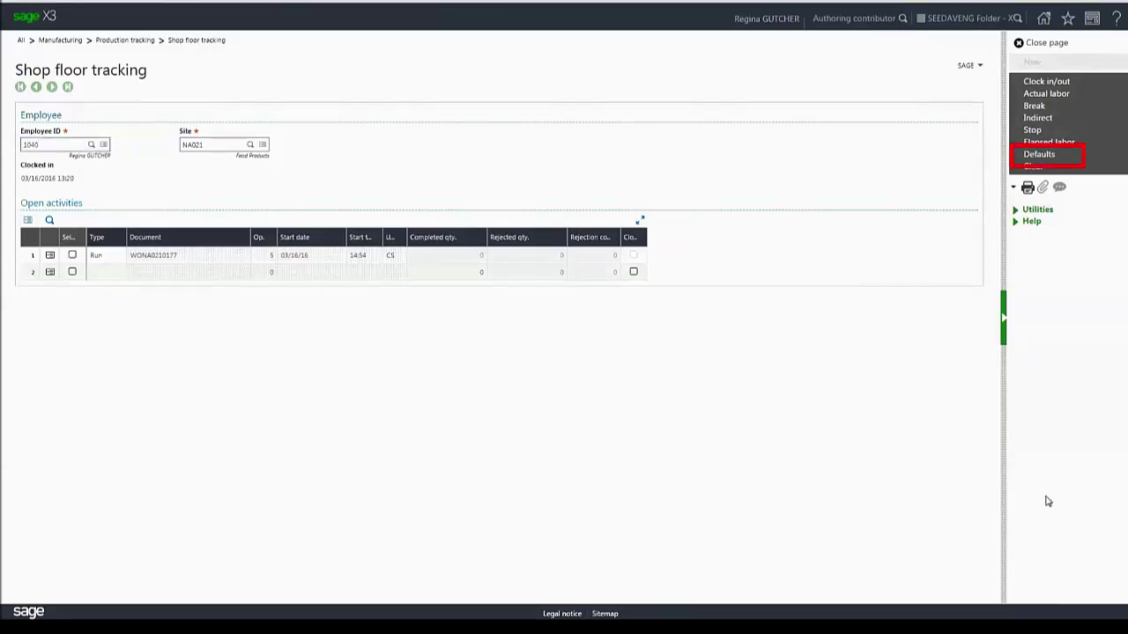
- Set the shop floor defaults to site NA021, work center group GMA11 and work center MAC036 (Bread Oven)
click(1039, 155)
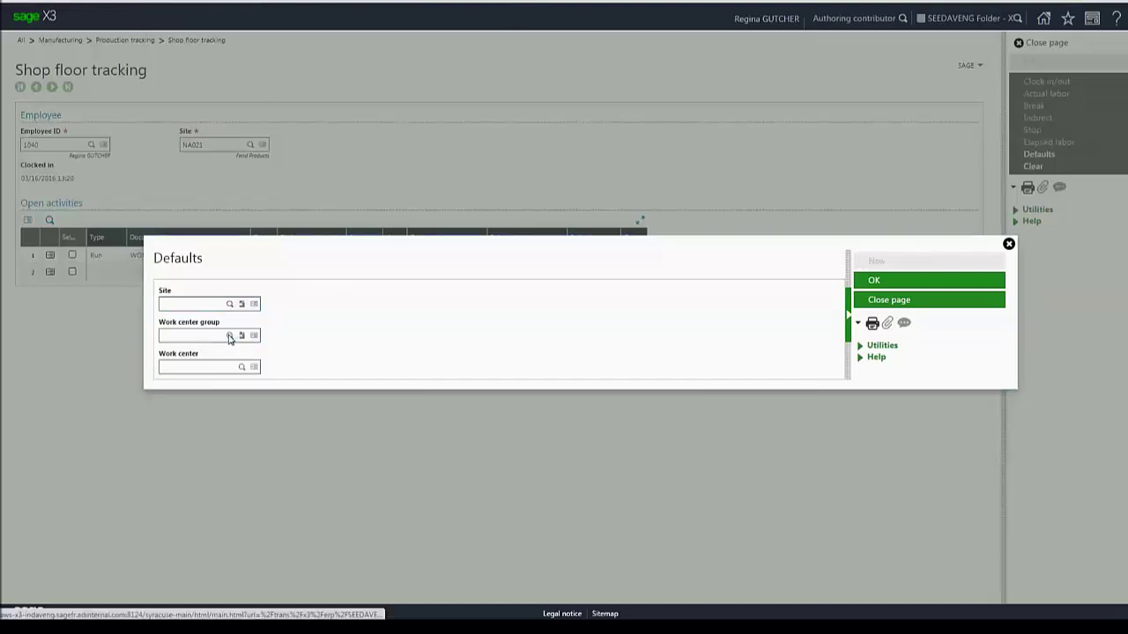
click(183, 304)
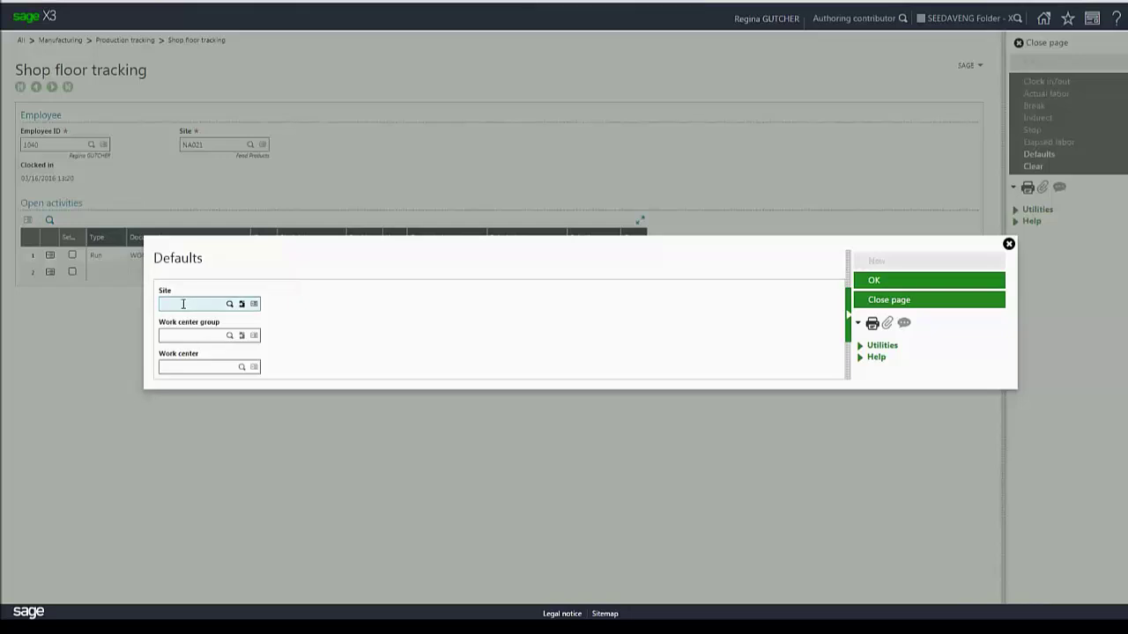
click(230, 335)
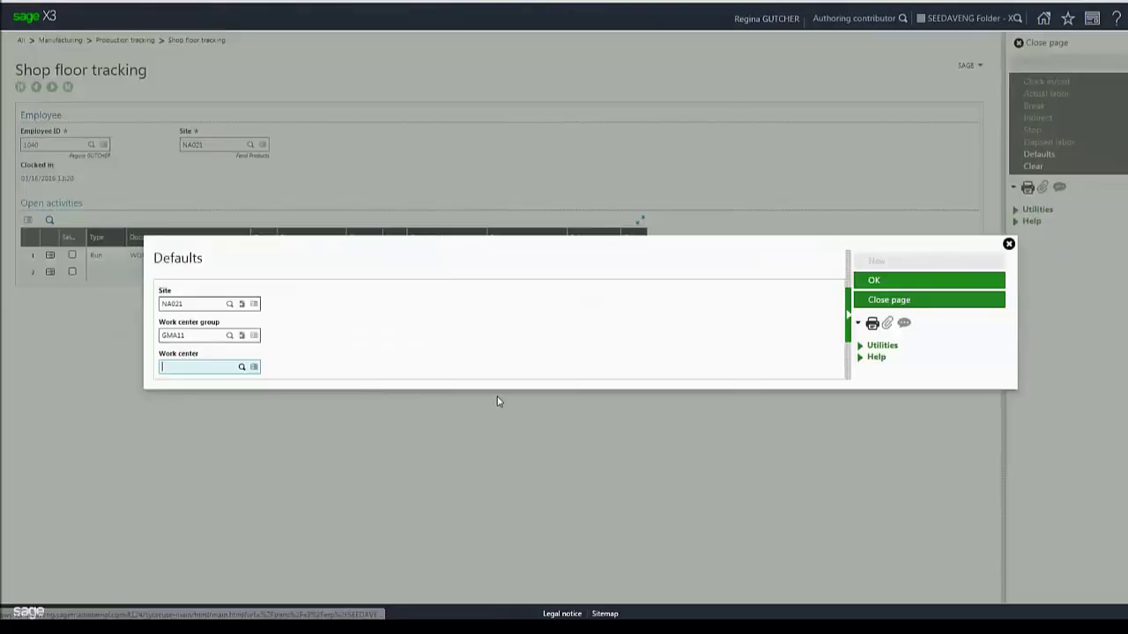
click(245, 368)
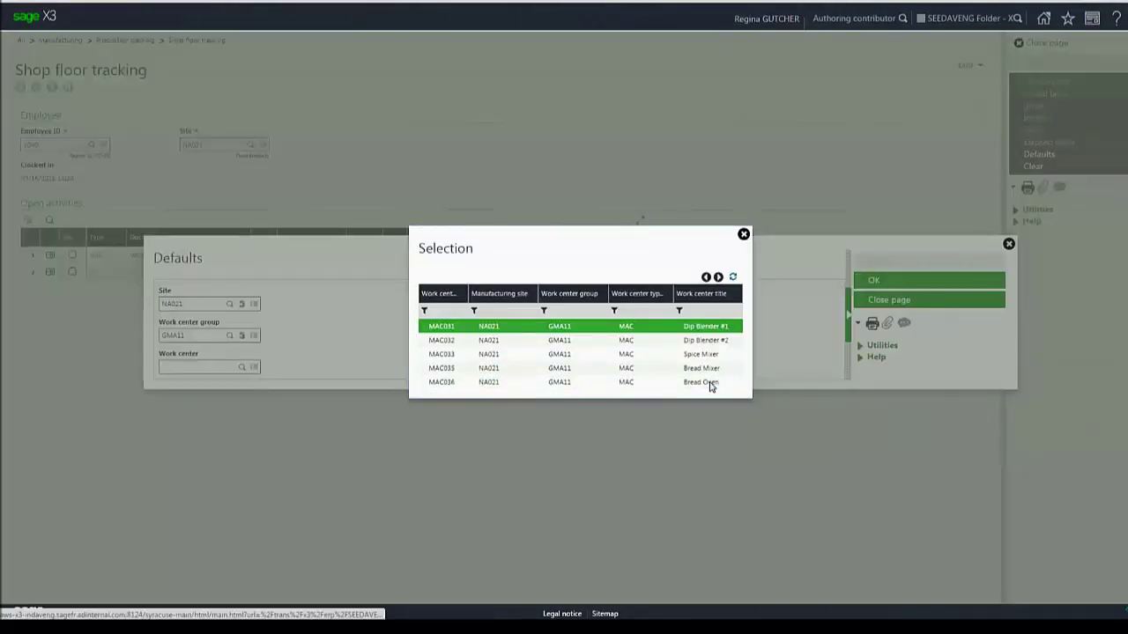
click(710, 381)
click(865, 284)
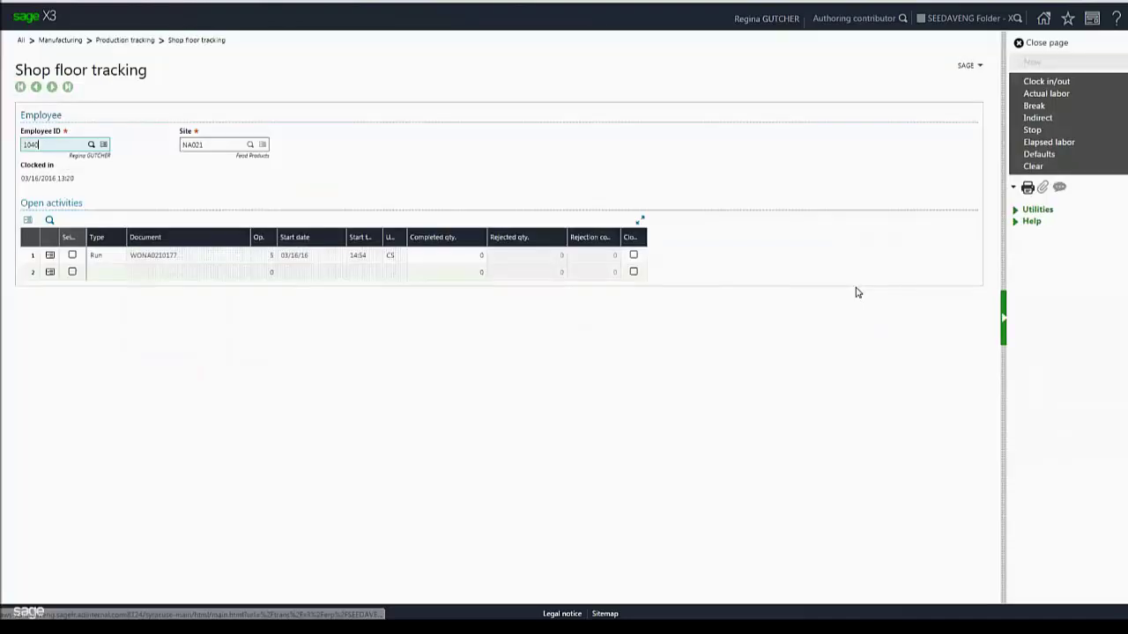
- View the actual labor activities with the default criteria, and clear the work center to list all of group GMA11
click(1056, 94)
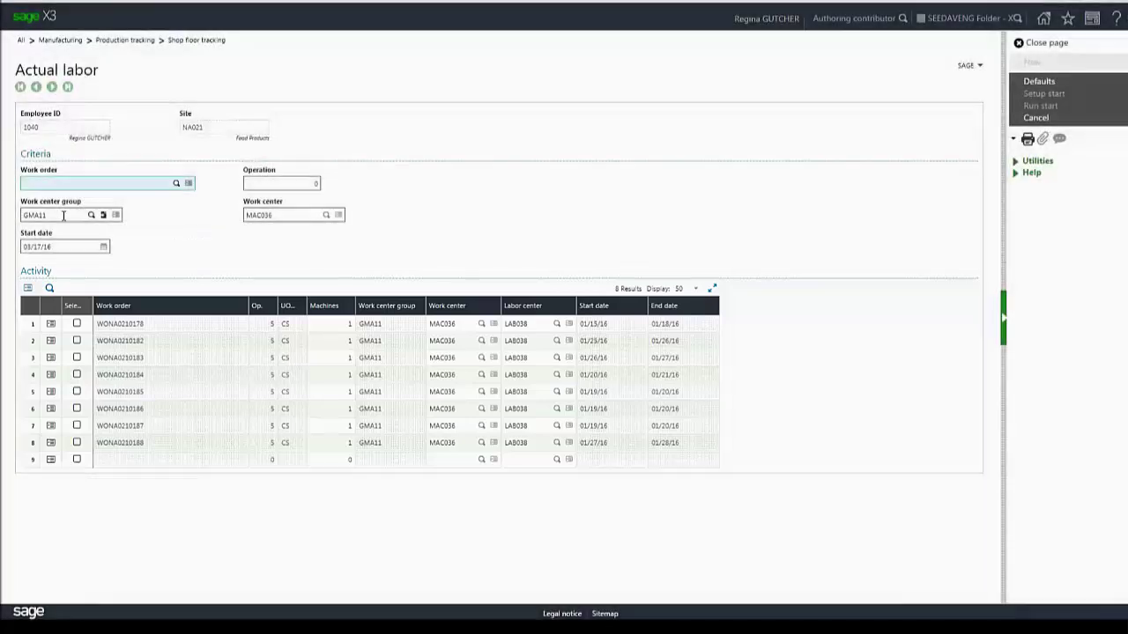
click(64, 215)
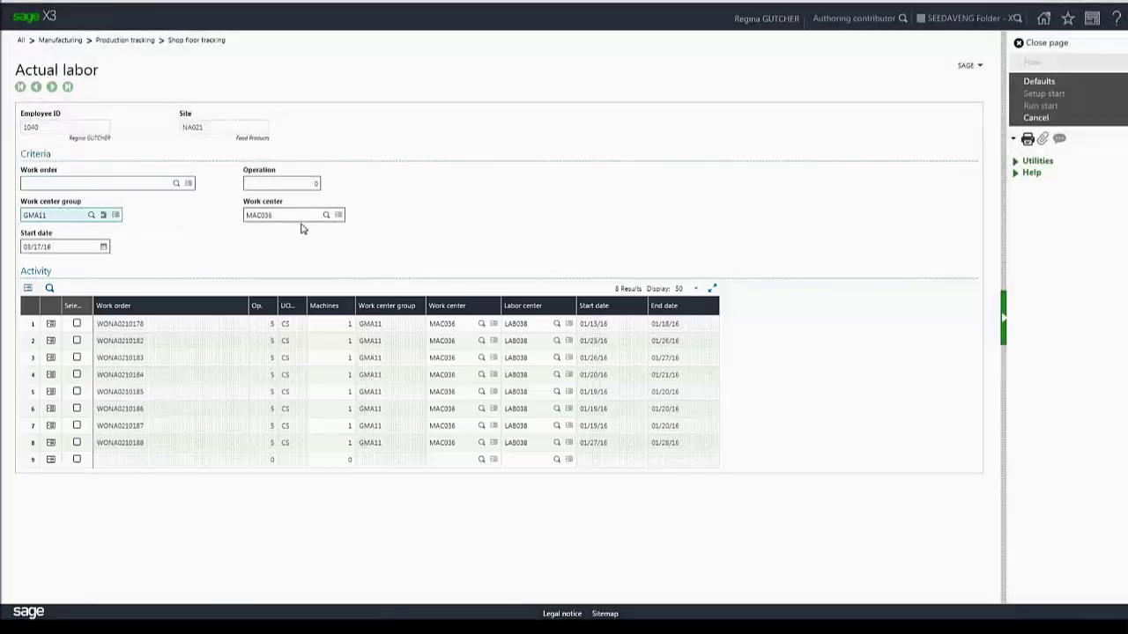
click(264, 212)
key(ctrl+a)
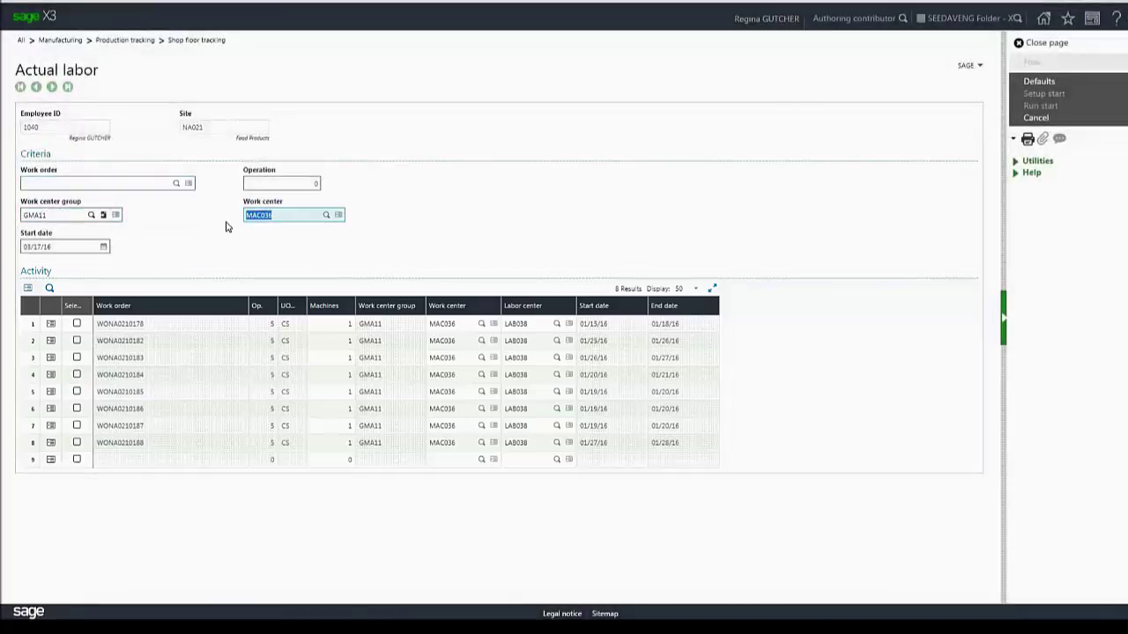
key(BackSpace)
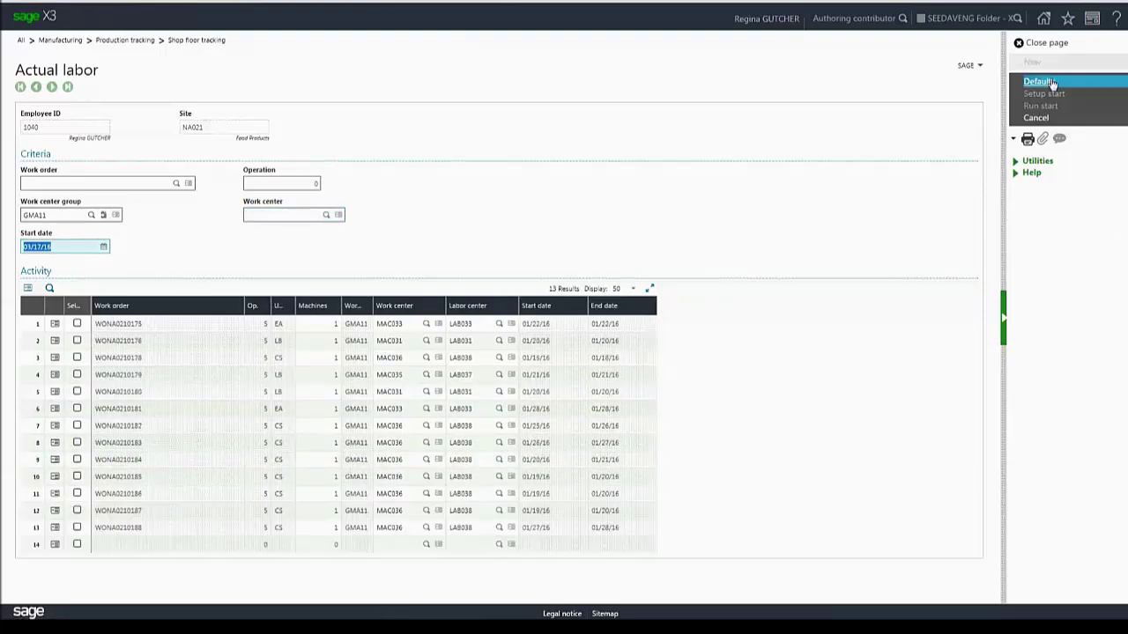
click(1043, 48)
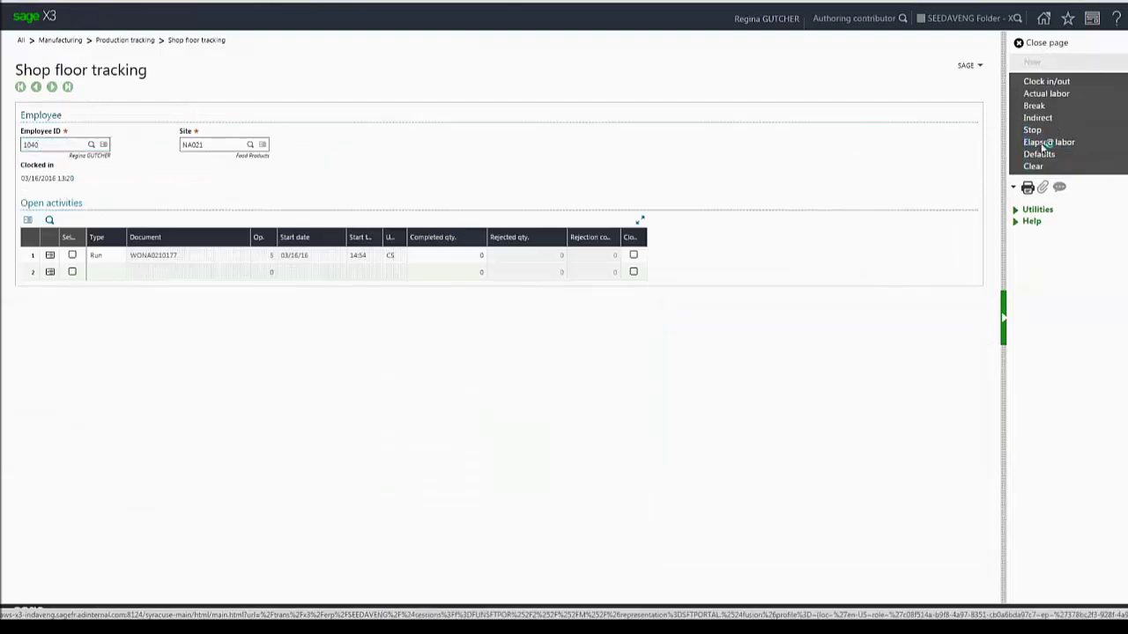
- View the elapsed labor activities for all work centers by clearing the default work center group and work center, and leave without saving
click(1047, 142)
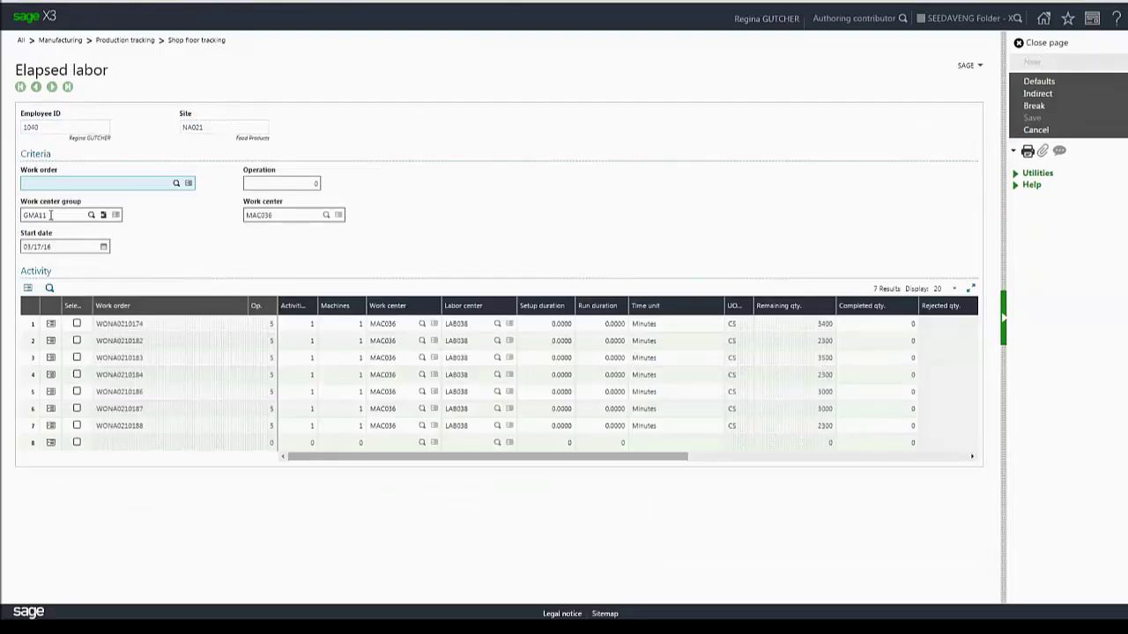
drag(52, 214, 23, 214)
key(BackSpace)
key(Tab)
key(BackSpace)
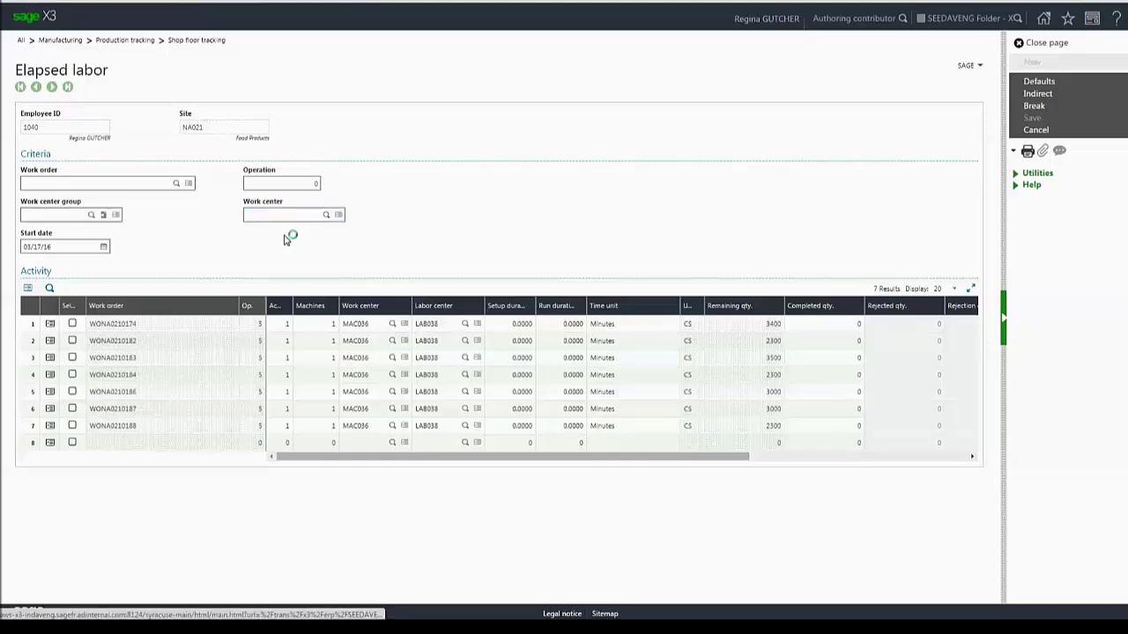
key(Tab)
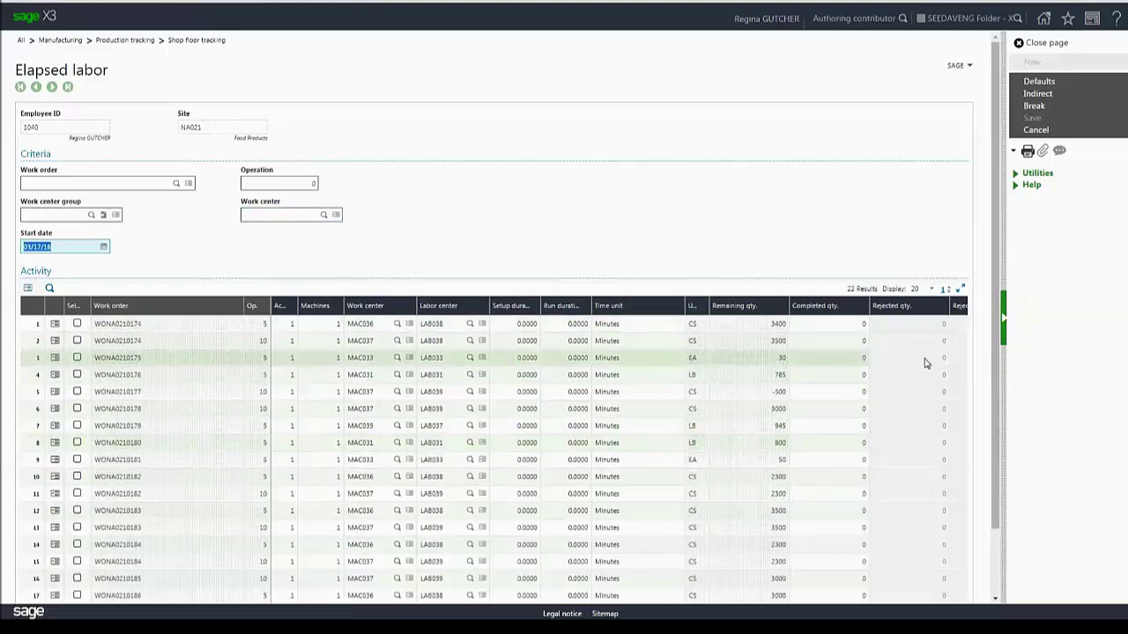
click(1060, 125)
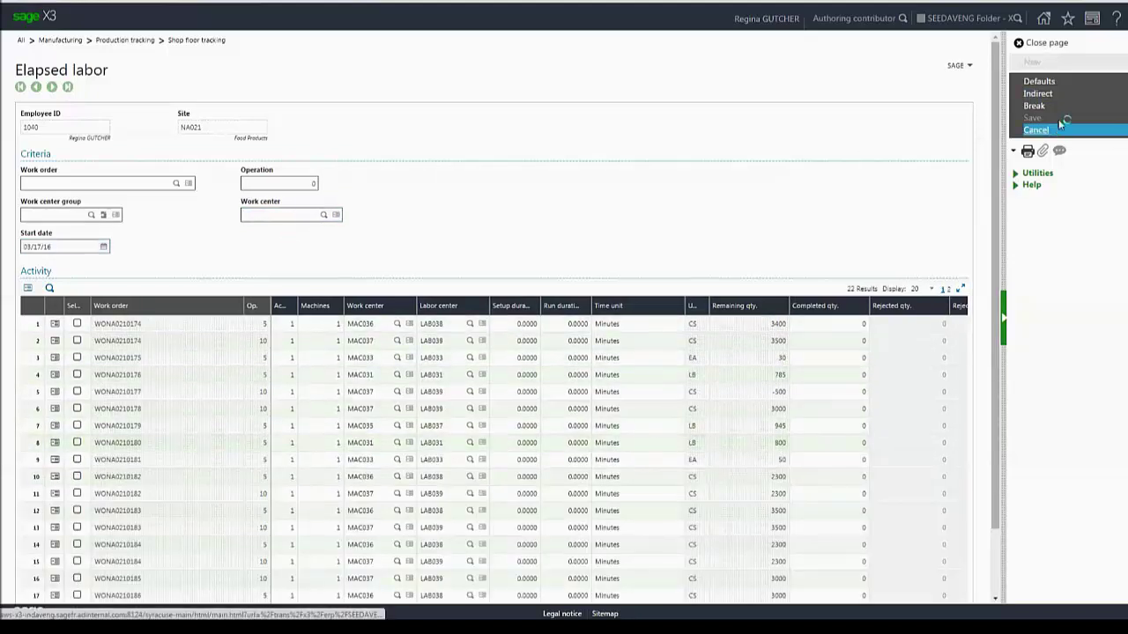
click(1044, 44)
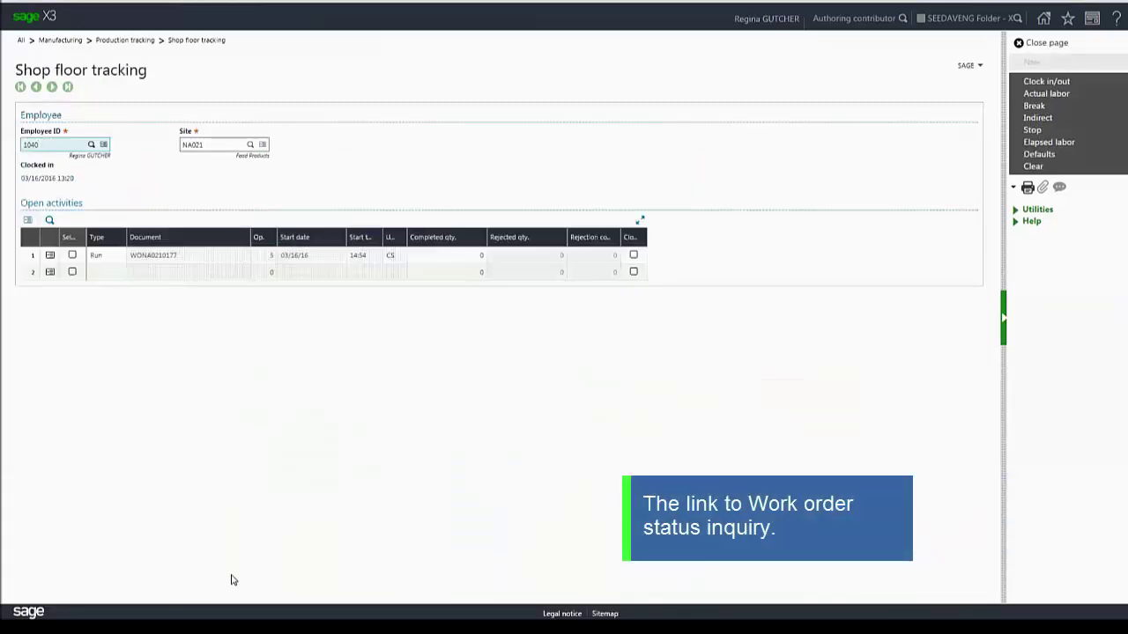
- Examine the work order status of the open Run activity, including its products, components and operations
click(51, 257)
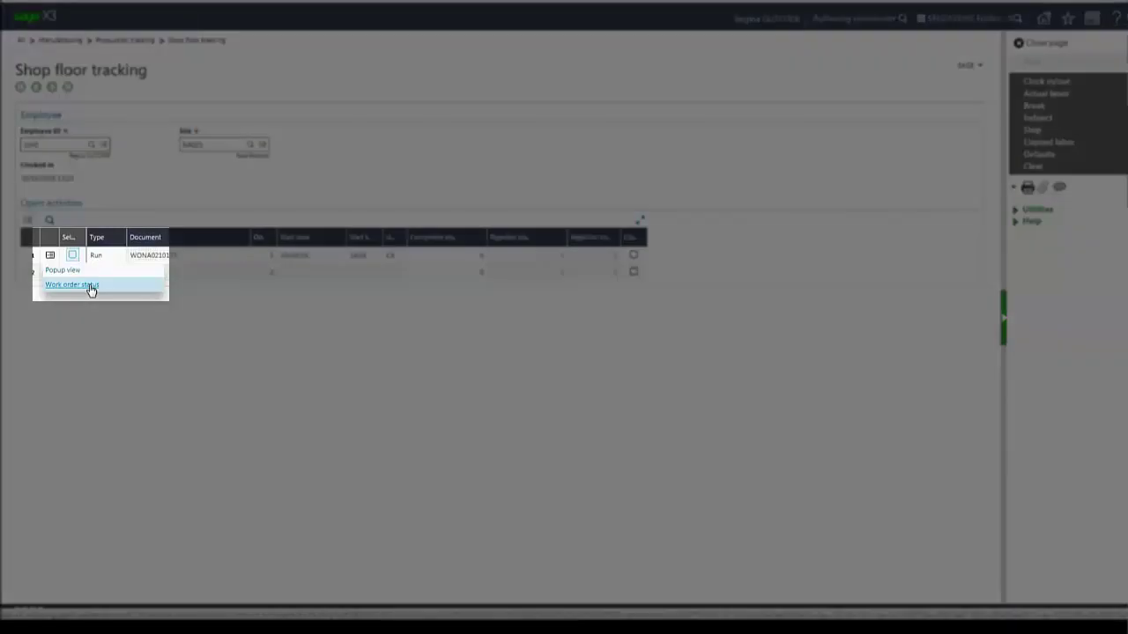
click(92, 285)
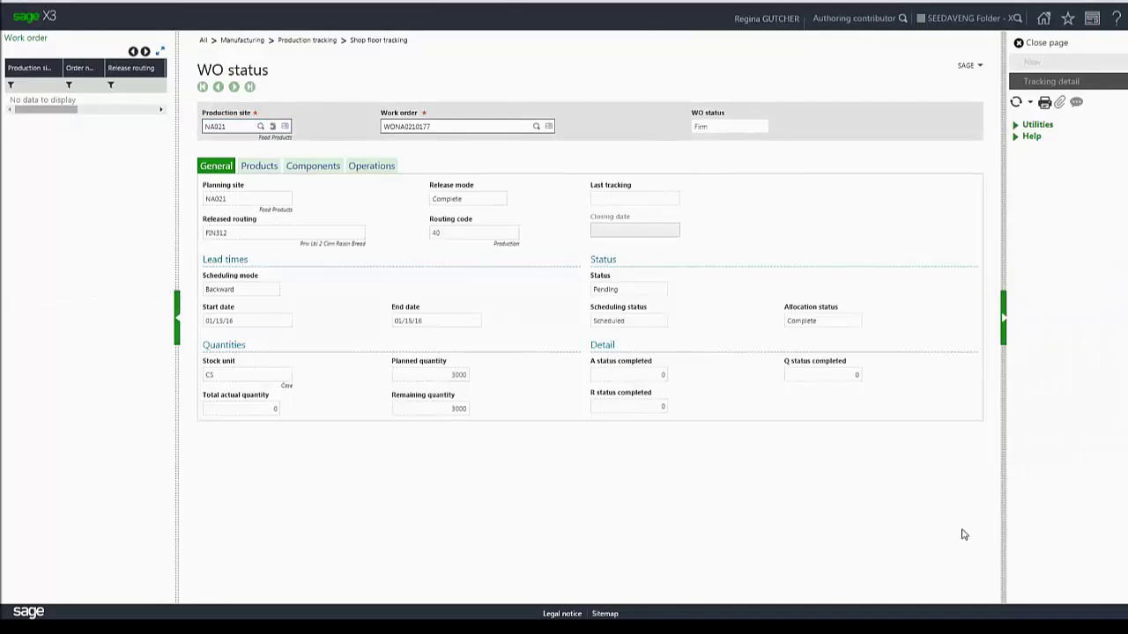
click(270, 166)
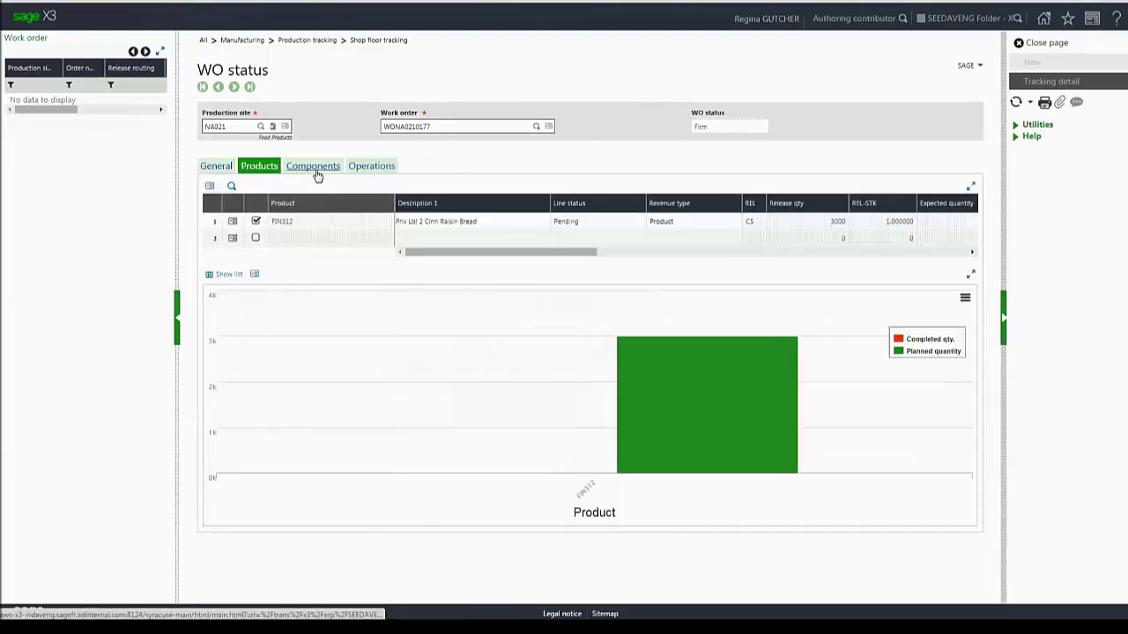
click(315, 170)
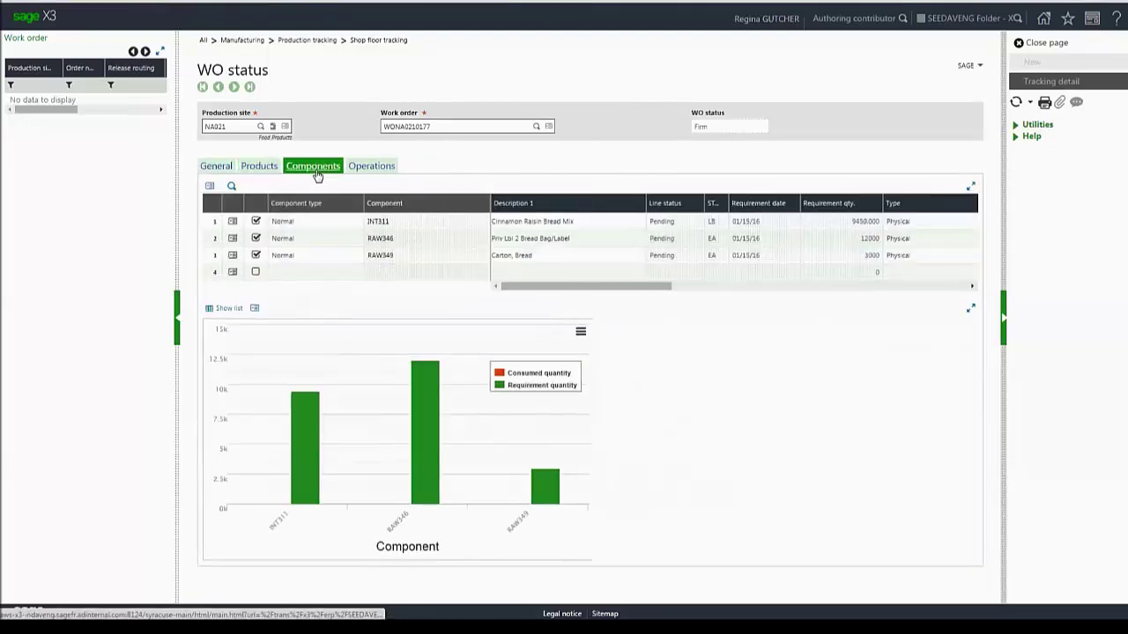
click(369, 166)
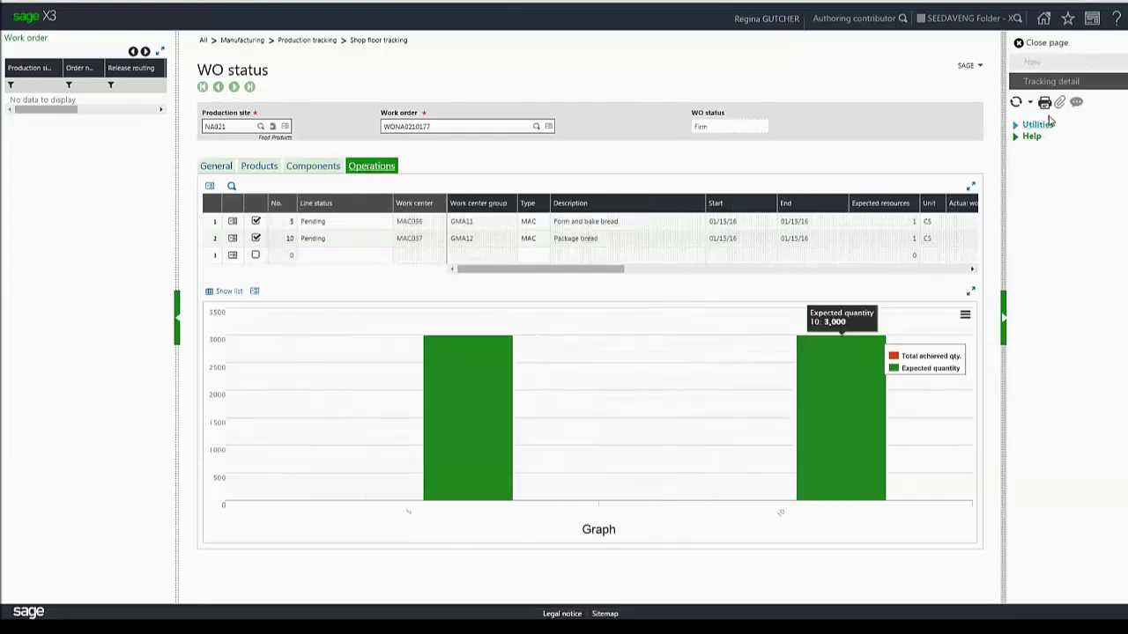